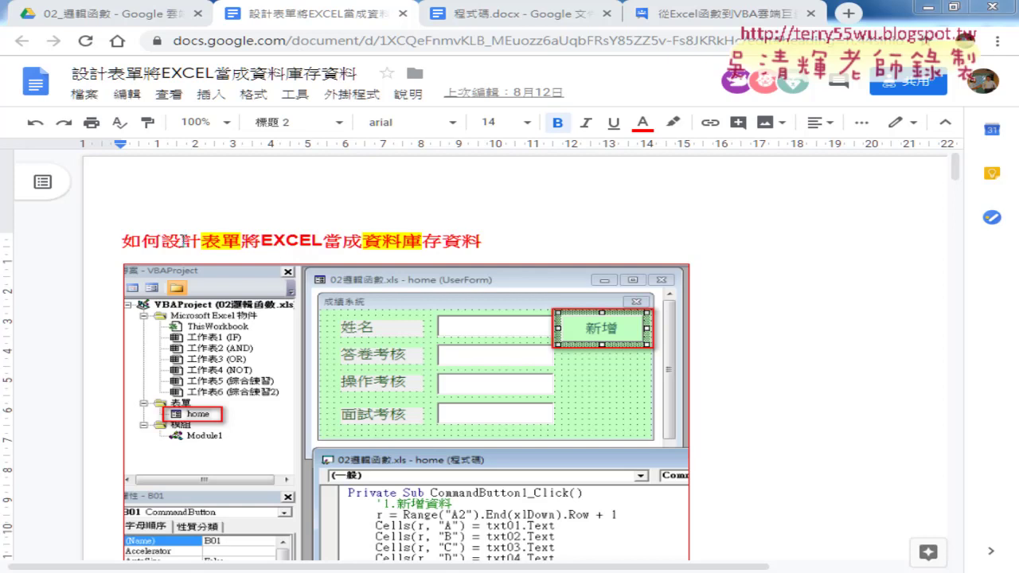
- Highlight 設計表單 and EXCEL當成資料庫存 in the tutorial heading, then switch to the Excel workbook
left_click_drag(162, 241, 240, 241)
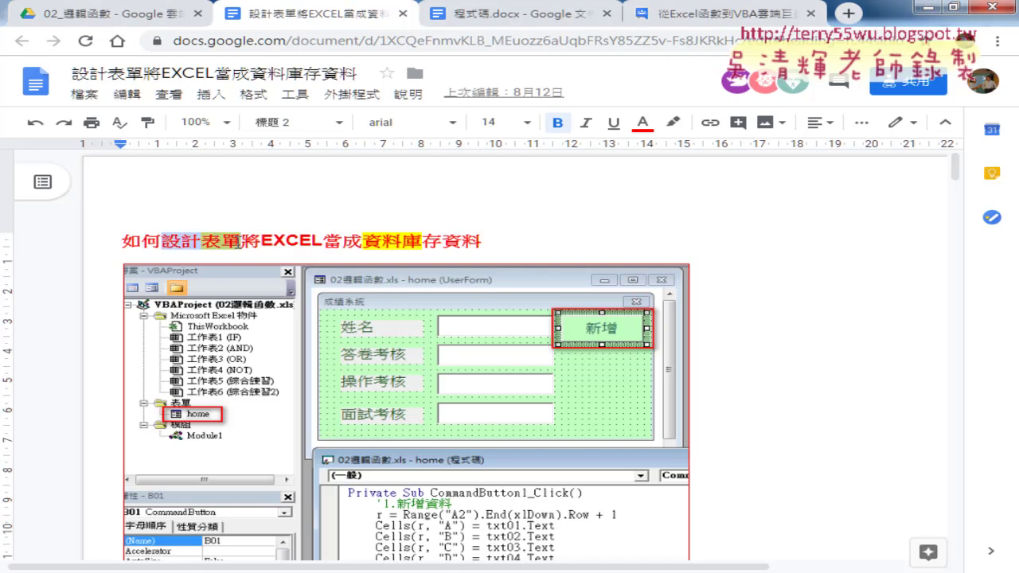
left_click_drag(265, 243, 479, 249)
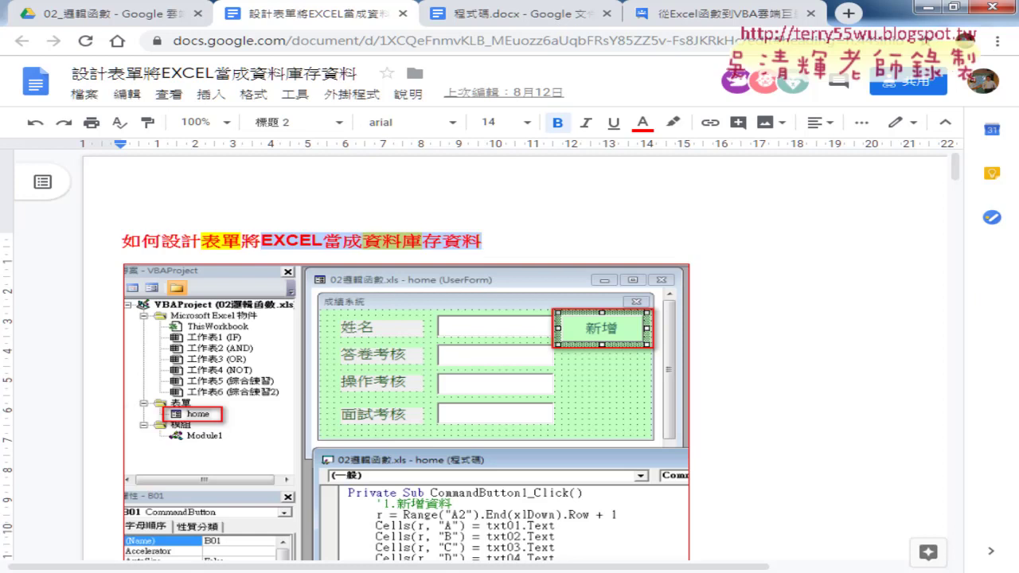
mouse_move(350, 570)
left_click(242, 494)
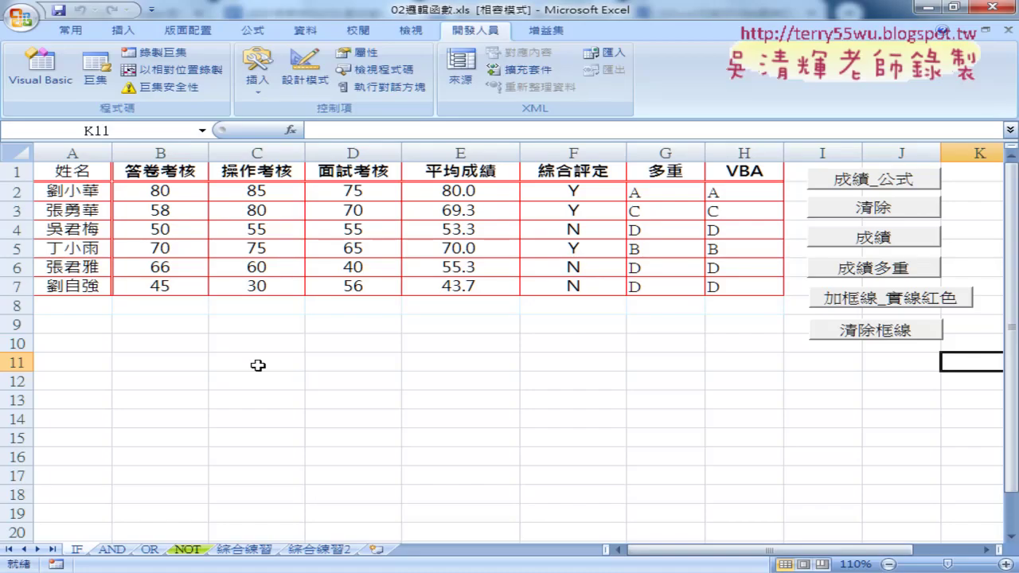
left_click(179, 306)
left_click_drag(179, 307, 117, 309)
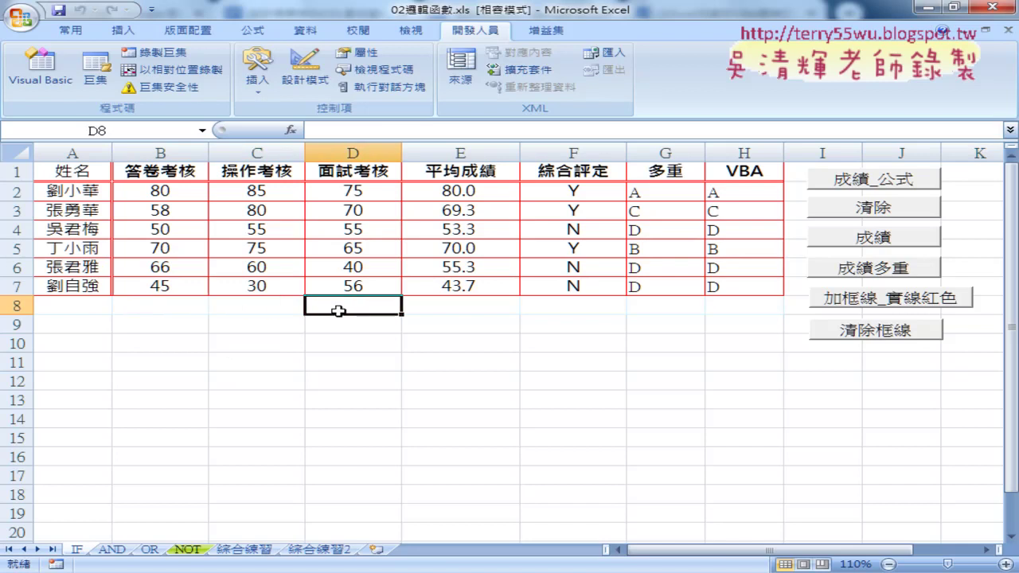
left_click(57, 309)
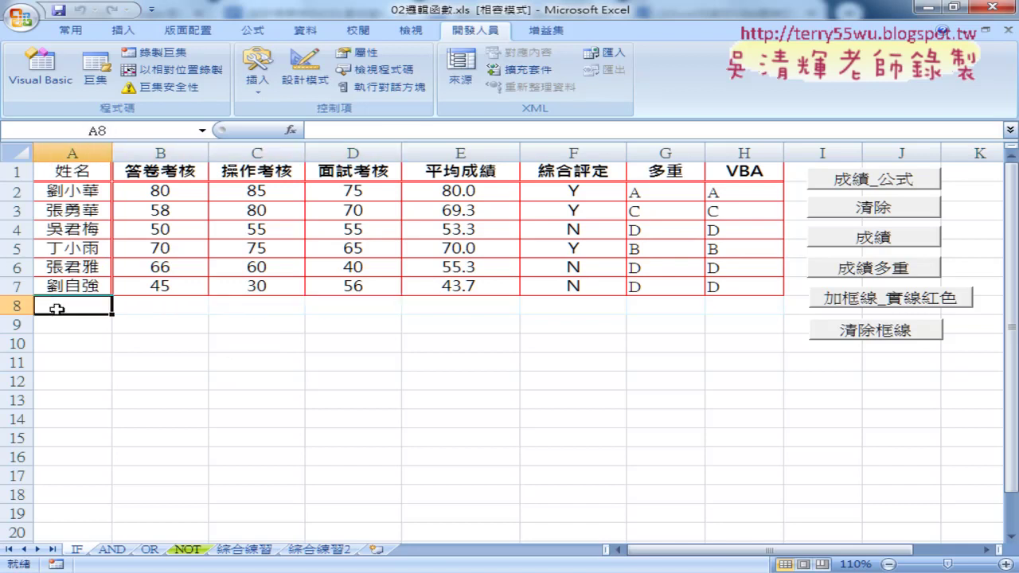
left_click_drag(141, 309, 319, 312)
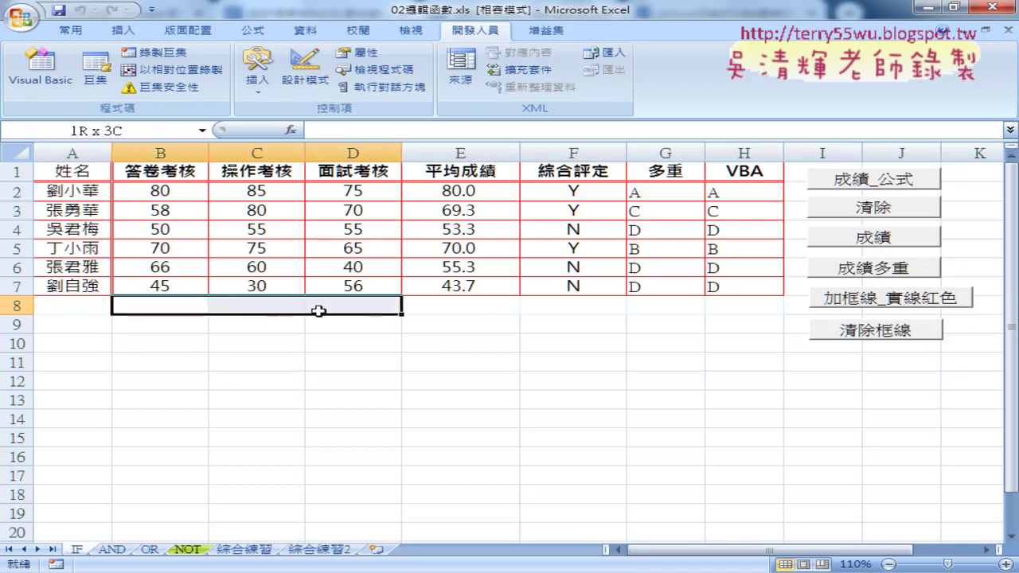
mouse_move(462, 312)
left_mouse_down()
mouse_move(686, 319)
mouse_move(705, 302)
left_mouse_up()
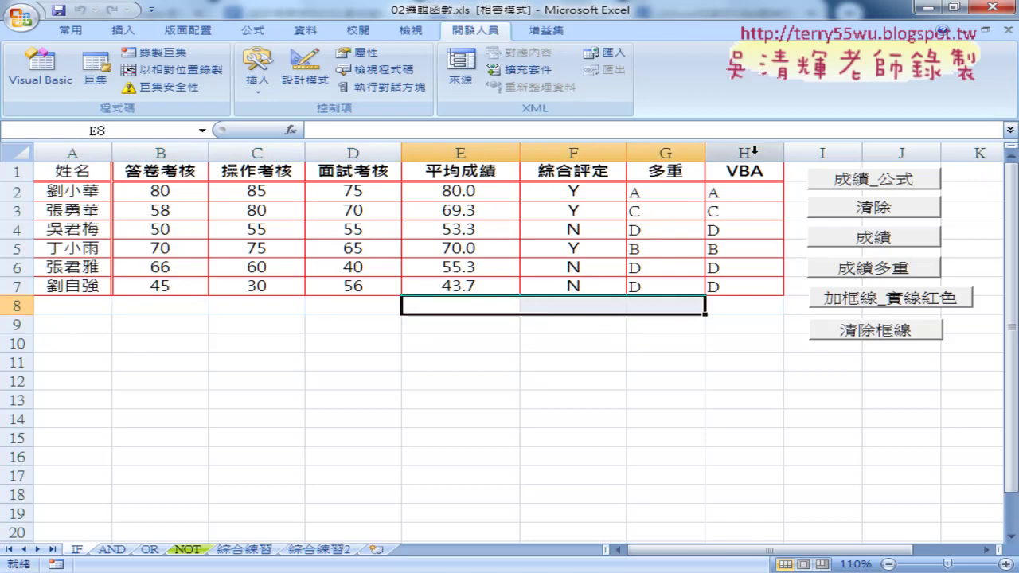
left_click_drag(461, 308, 467, 301)
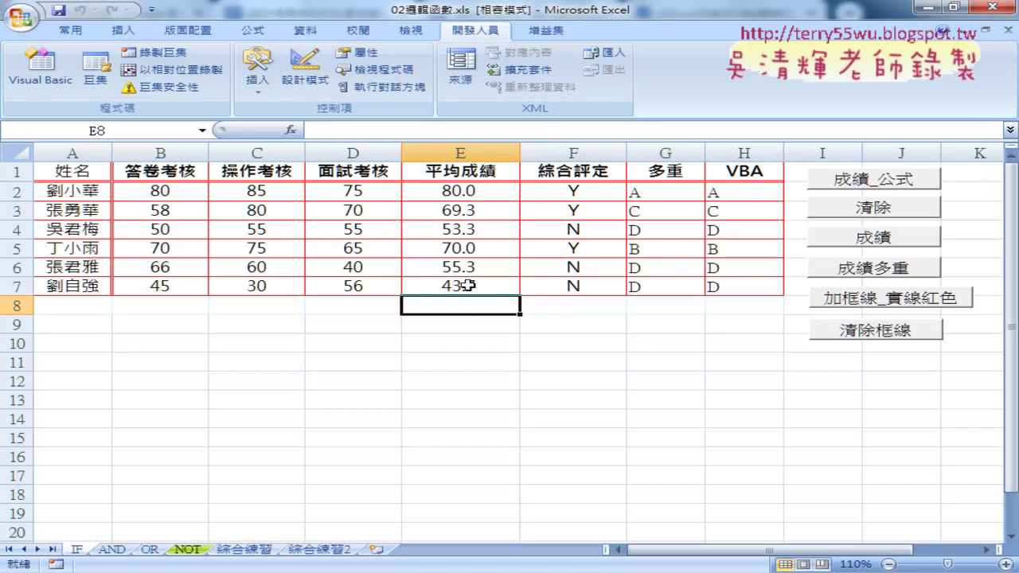
left_click_drag(175, 305, 358, 306)
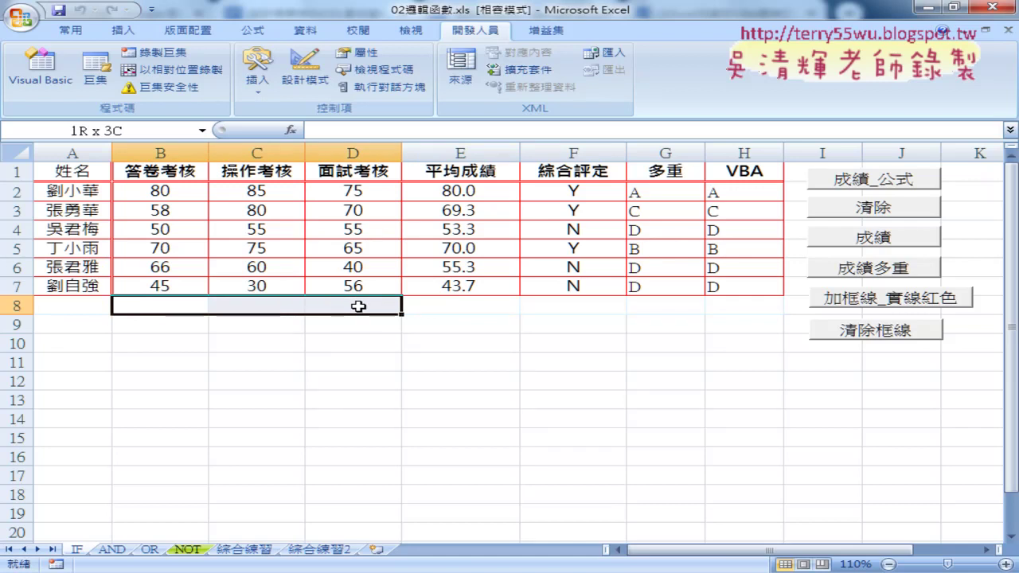
left_click(462, 302)
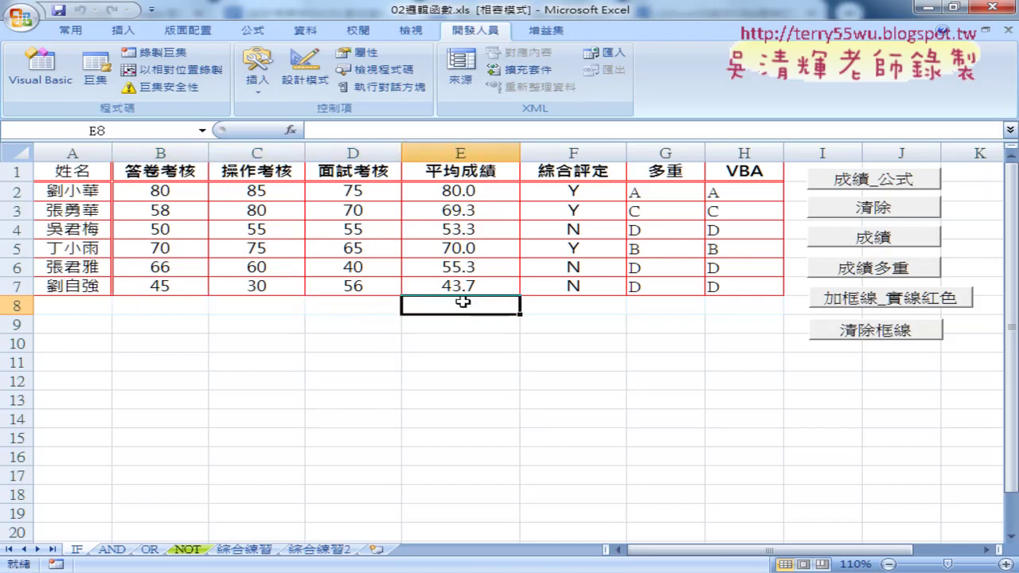
left_click(466, 288)
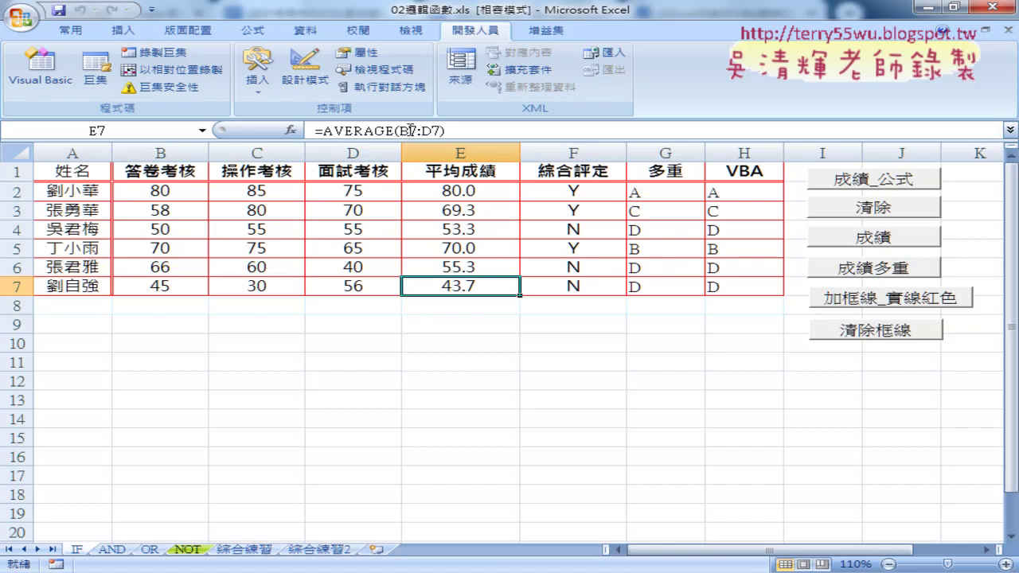
left_click(456, 308)
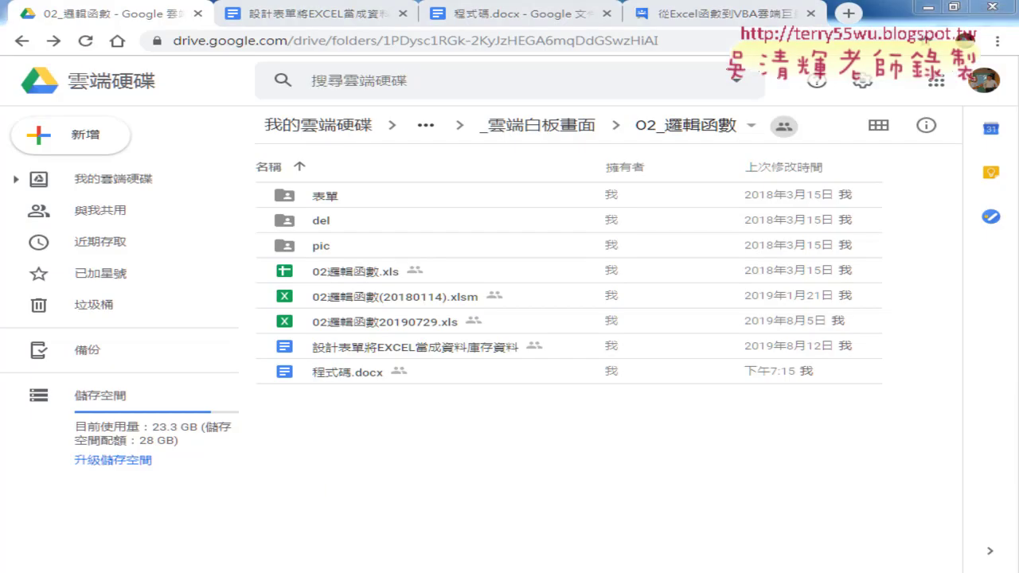
- Open Excel's Visual Basic editor, enlarge the Properties pane, and select the Sheet1 (IF) object
mouse_move(402, 561)
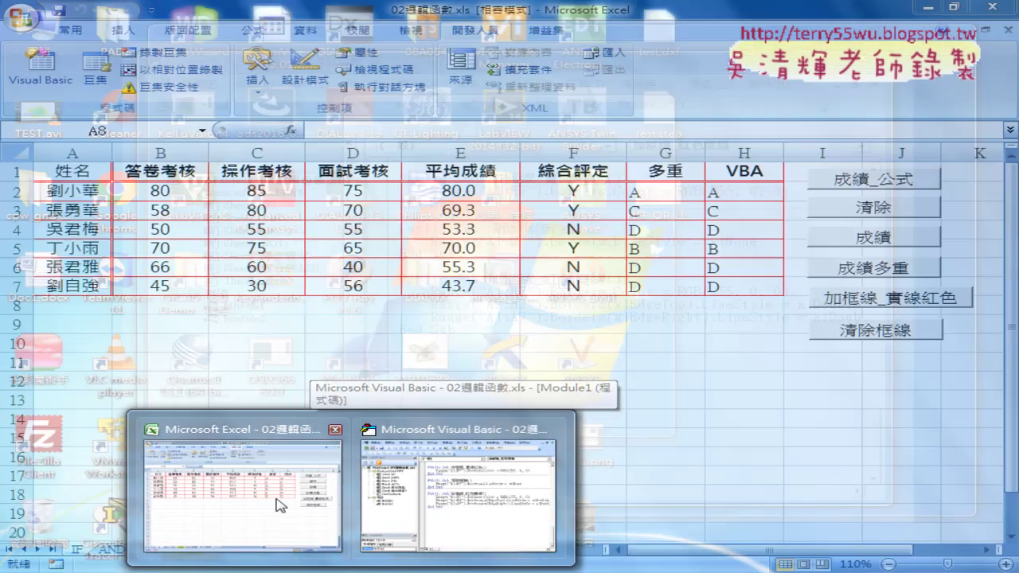
left_click(279, 500)
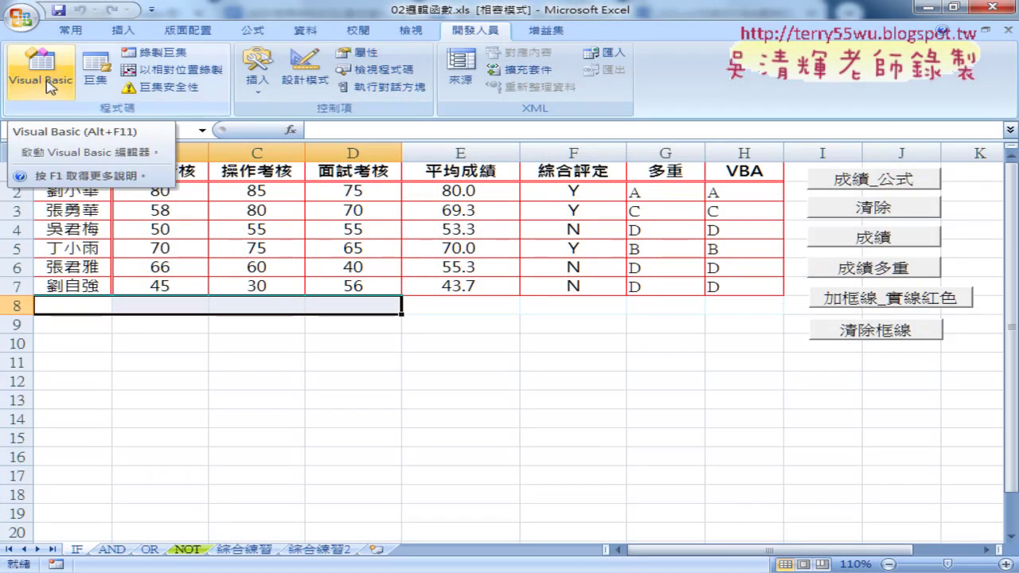
left_click(50, 86)
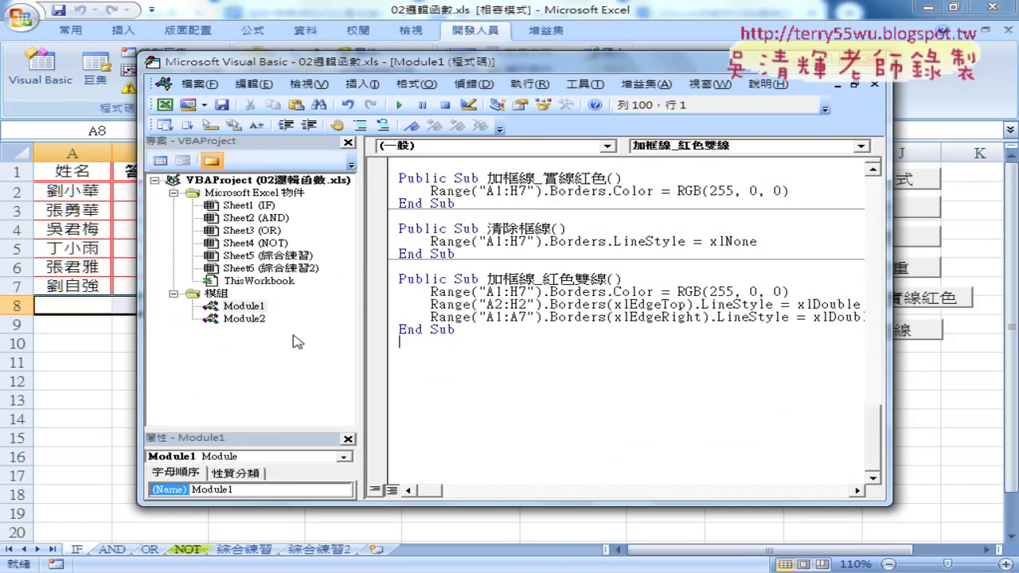
left_click_drag(260, 429, 259, 356)
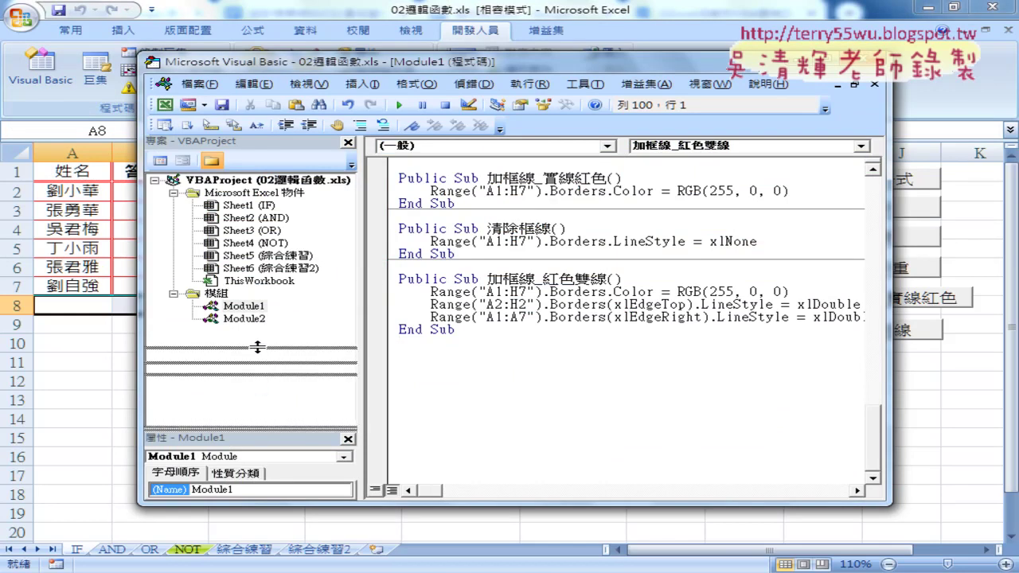
left_click(211, 295)
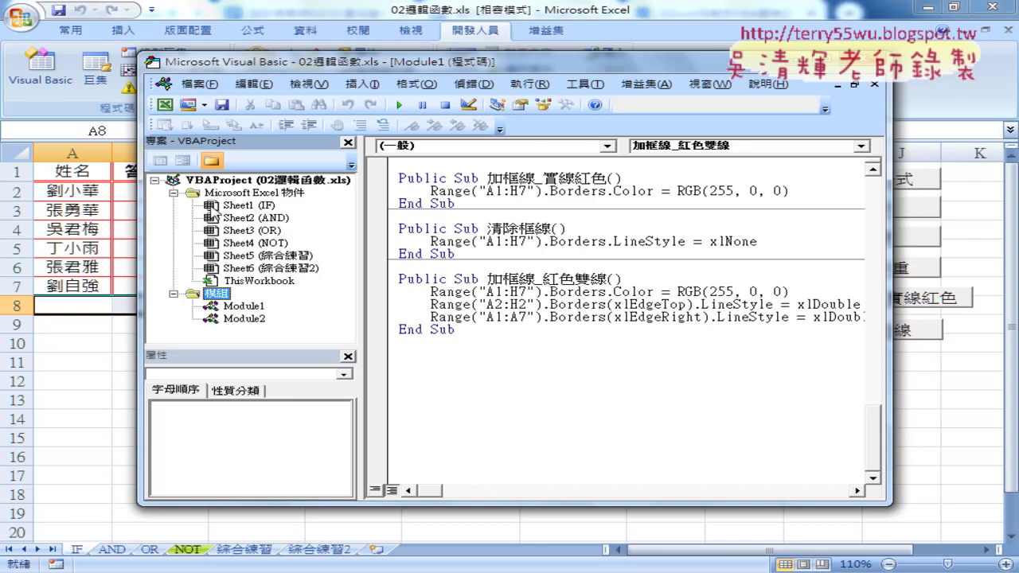
left_click(226, 209)
- Insert a new UserForm into the project from Sheet2's right-click menu
right_click(224, 218)
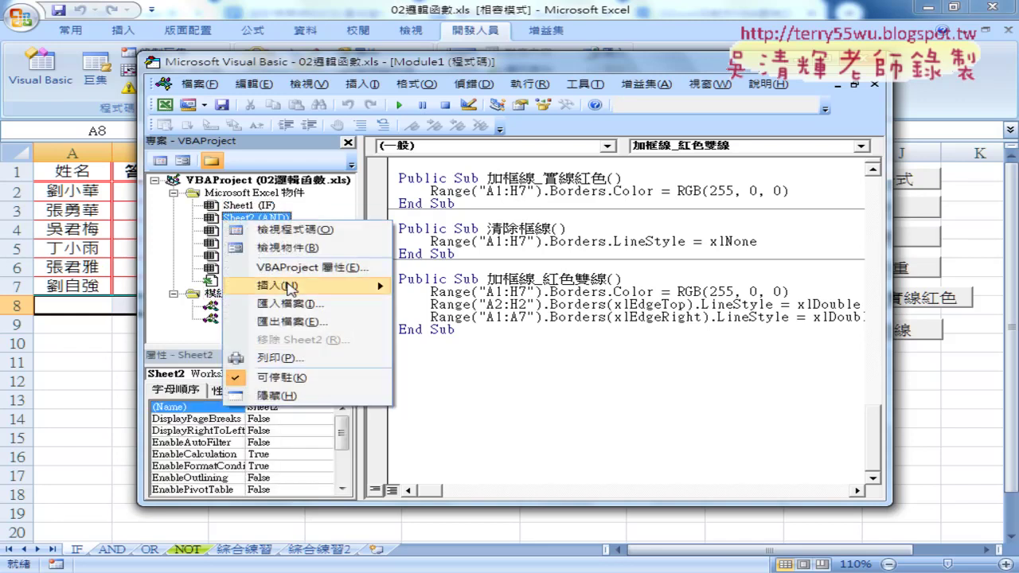
mouse_move(294, 288)
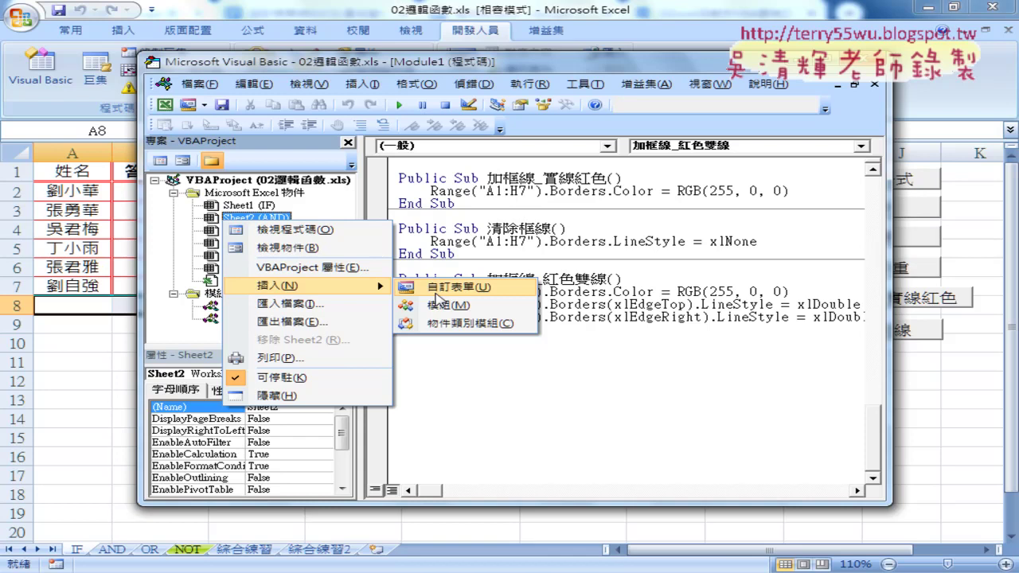
left_click(434, 290)
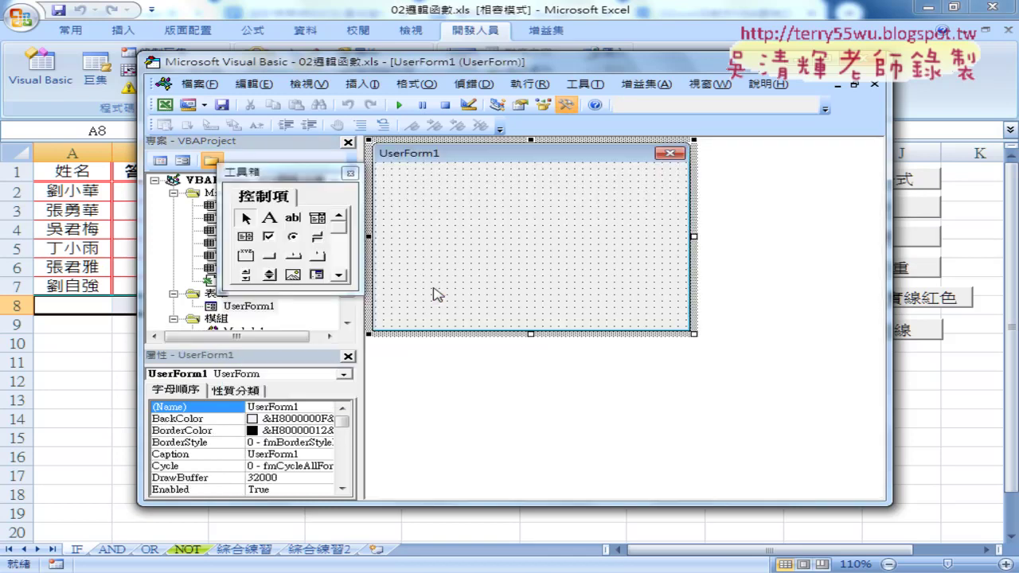
- Position the control toolbox beside UserForm1 and bring it back up
left_click_drag(268, 175, 754, 170)
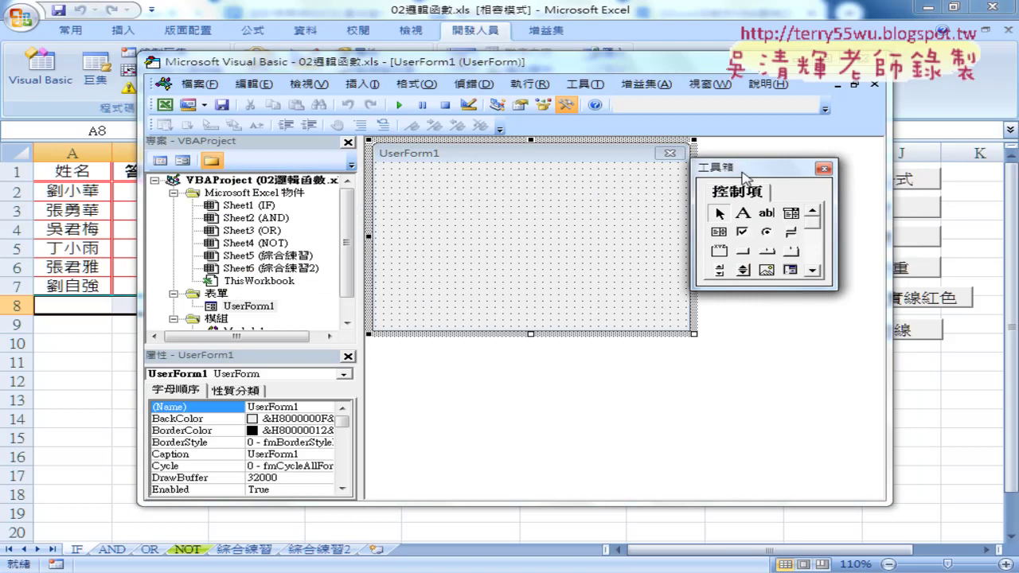
left_click(421, 163)
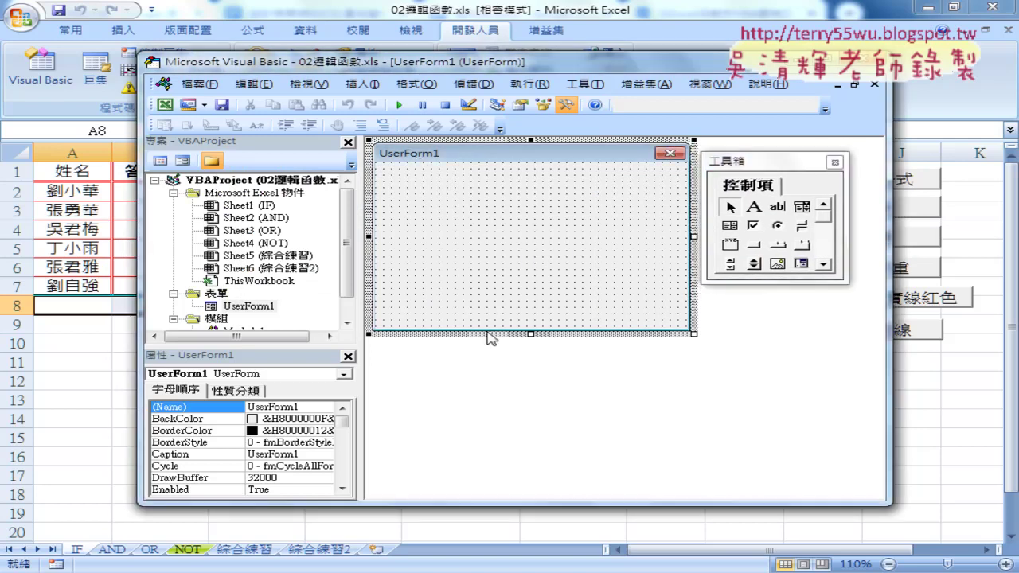
mouse_move(742, 161)
left_mouse_down()
mouse_move(689, 165)
mouse_move(776, 160)
mouse_move(767, 163)
left_mouse_up()
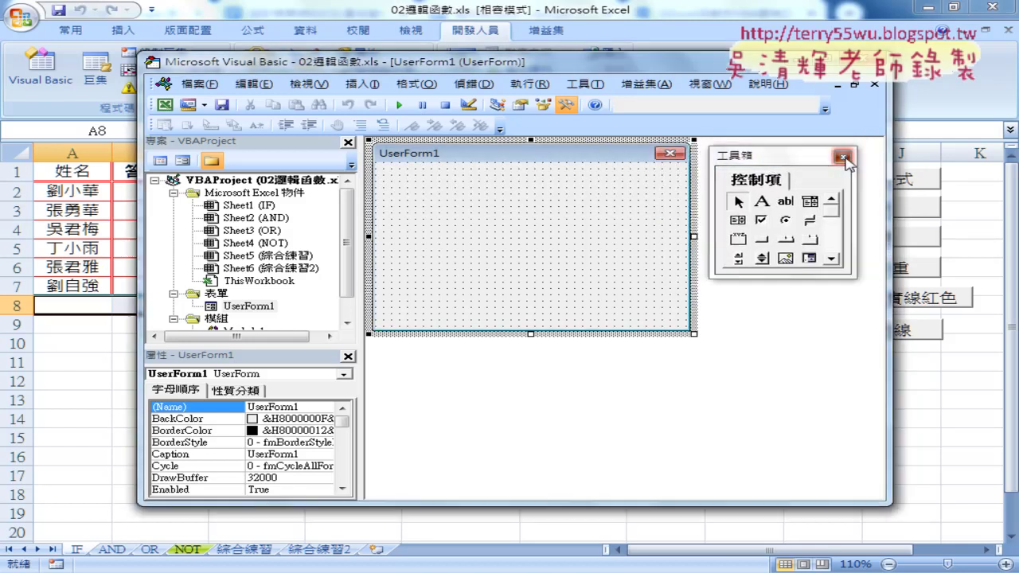
left_click(844, 158)
left_click(568, 106)
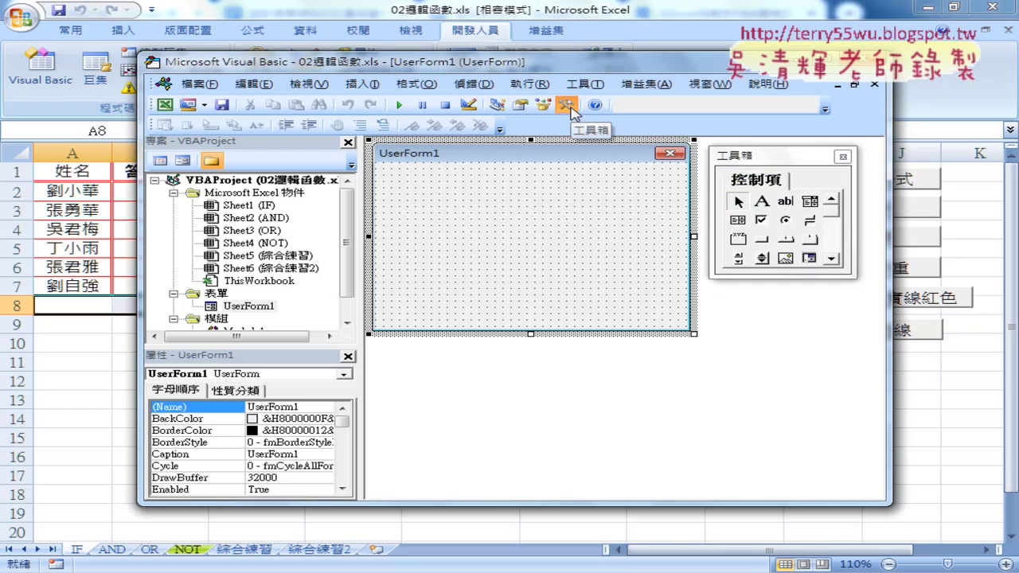
left_click(843, 157)
left_click(567, 106)
left_click(842, 157)
left_click(567, 106)
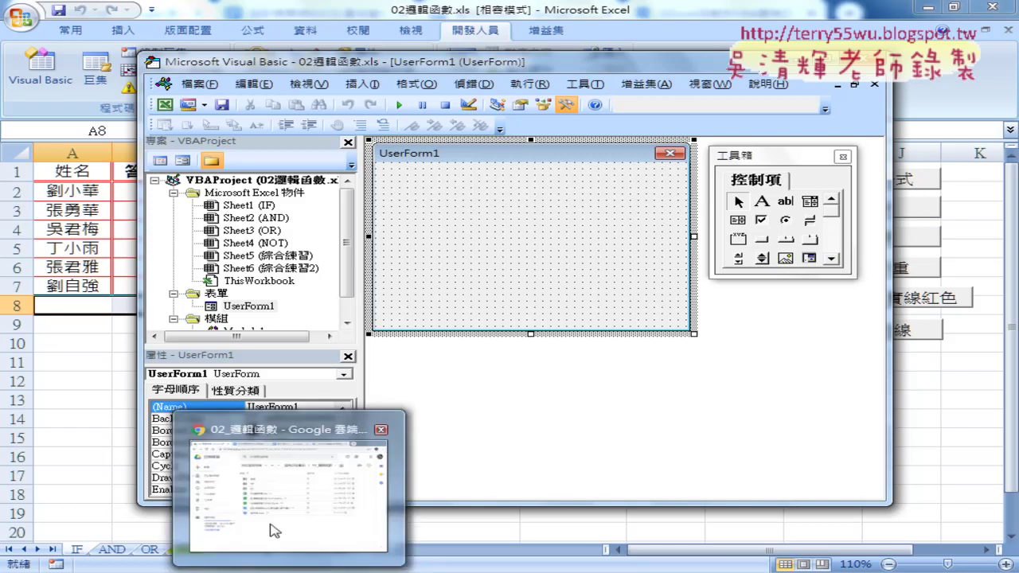
- Open the 設計表單將EXCEL當成資料庫存資料 document from the Google Drive folder
left_click(273, 470)
left_click(338, 352)
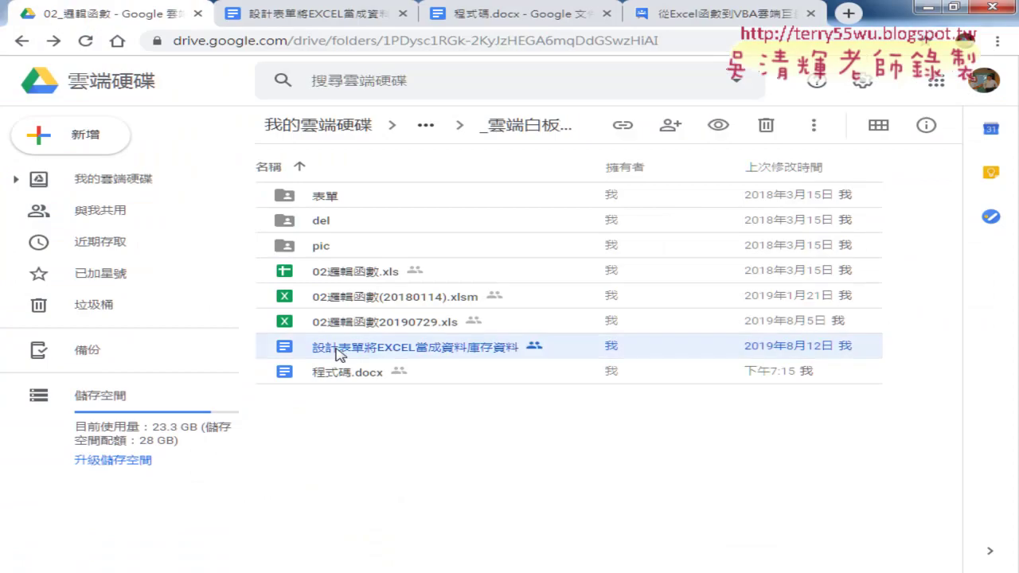
double_click(371, 356)
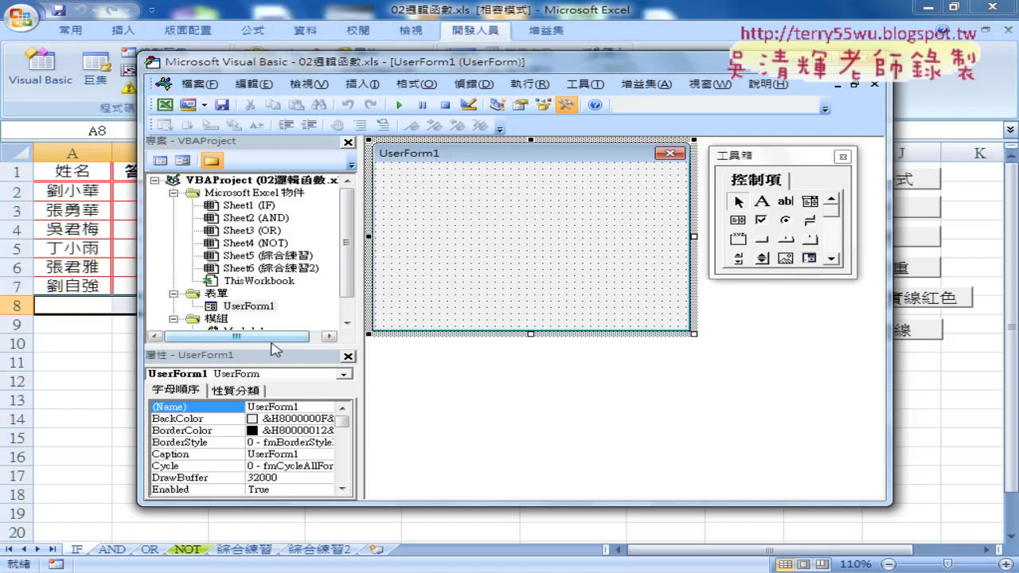
- Enlarge the Properties pane and select UserForm1's Caption property
mouse_move(271, 348)
left_mouse_down()
mouse_move(271, 374)
mouse_move(251, 402)
mouse_move(255, 273)
left_mouse_up()
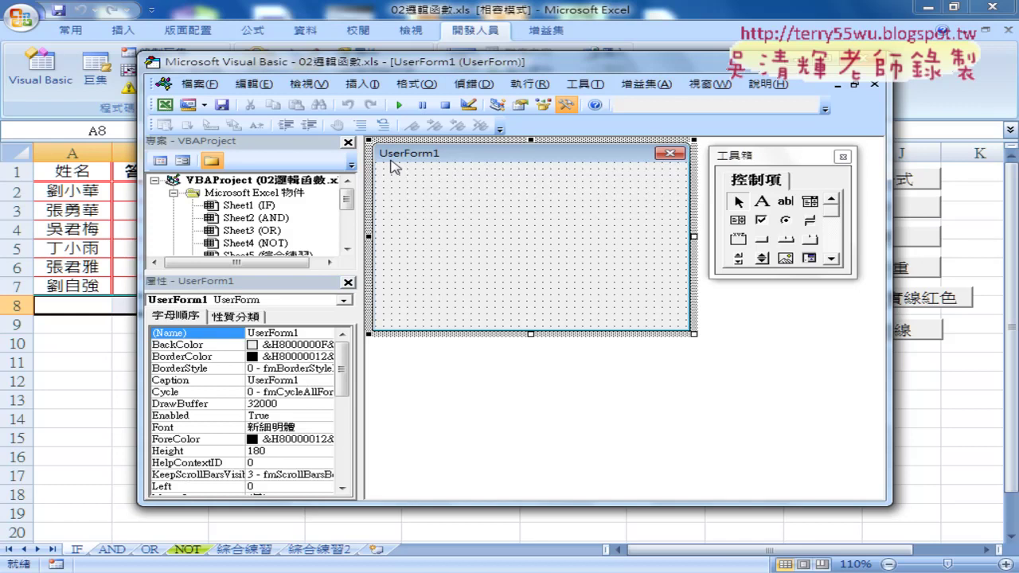
left_click(179, 385)
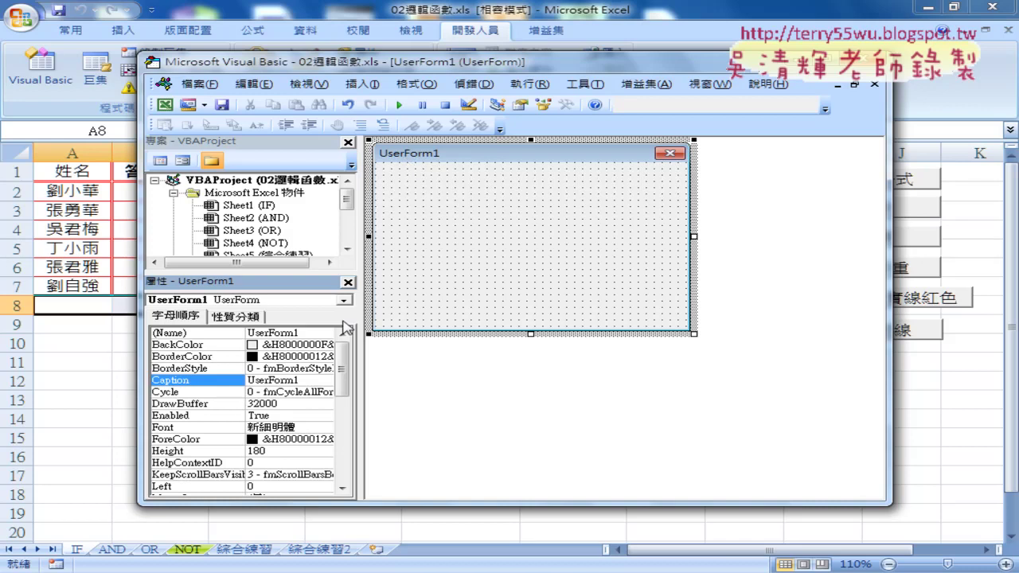
- Replace the form caption UserForm1 with 成績系統
double_click(306, 380)
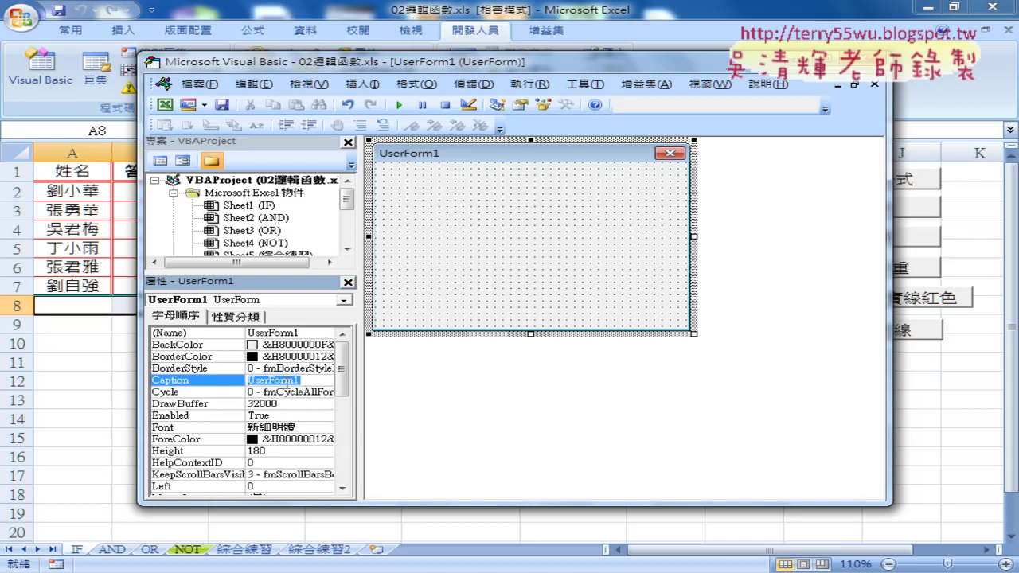
key("BackSpace")
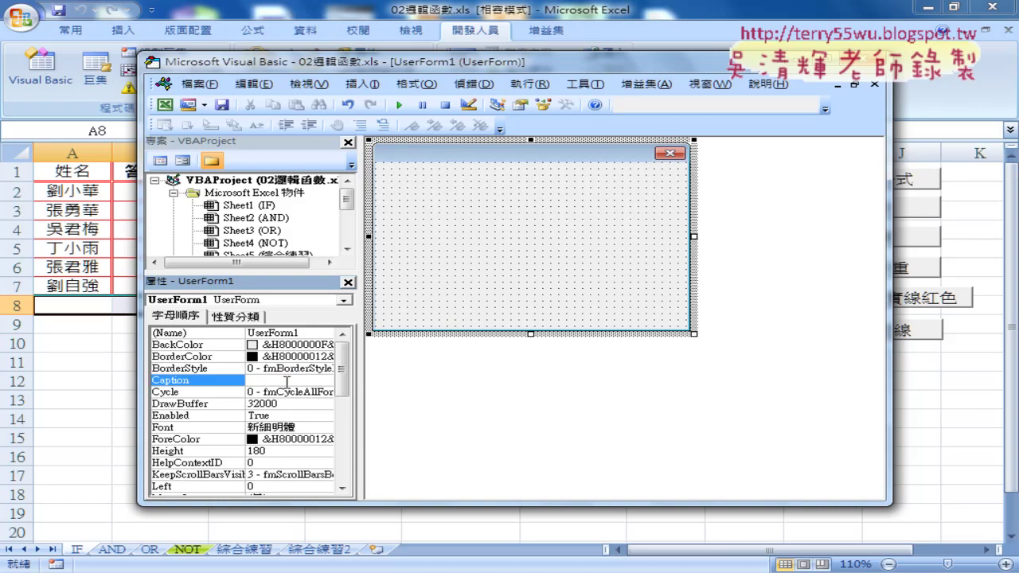
type("成")
type("績")
type("v")
type("5")
type("系")
type("w")
type("統")
key("Return")
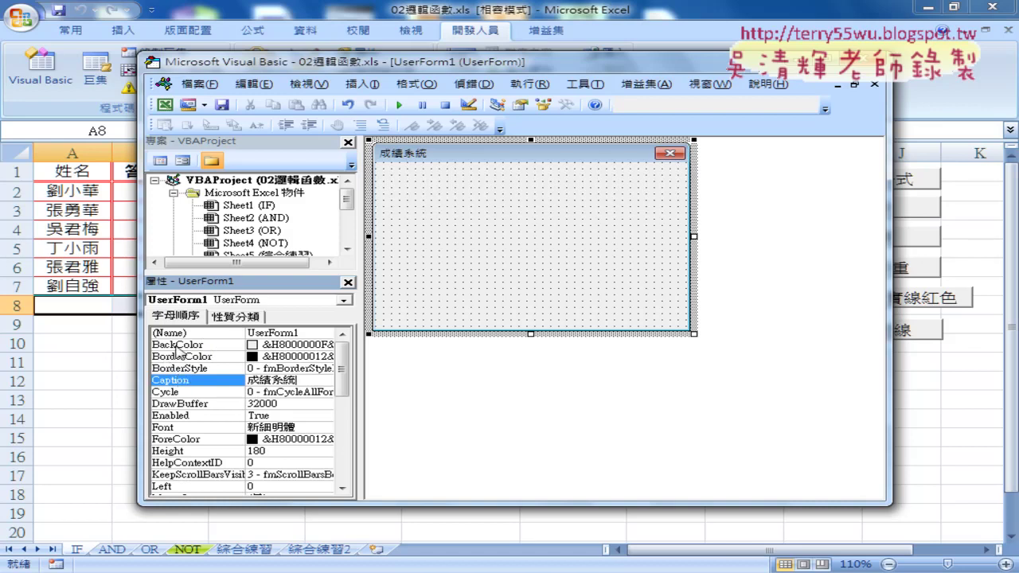
left_click(178, 348)
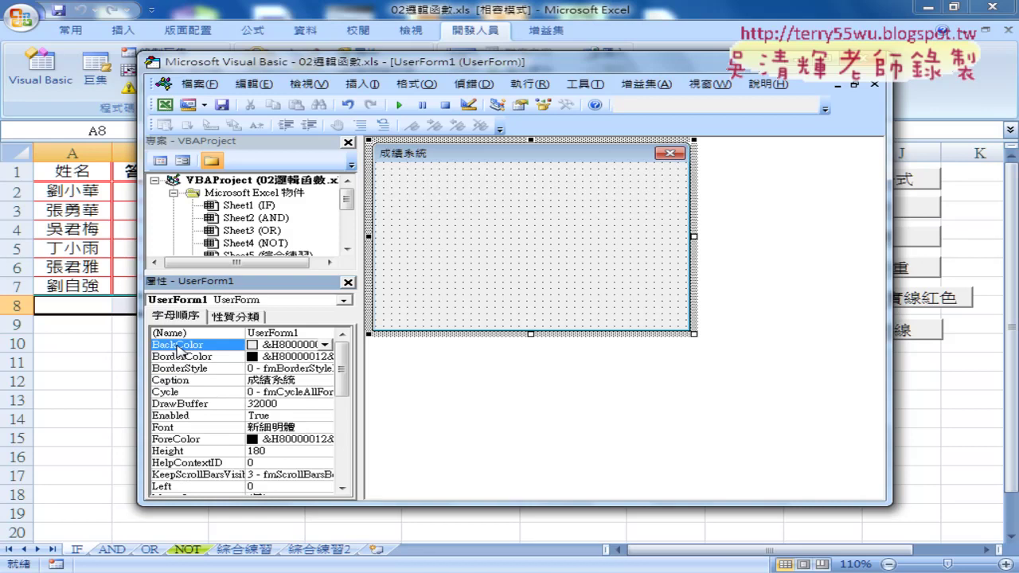
- Set the form's BackColor to light green from the 調色盤 palette
left_click(324, 346)
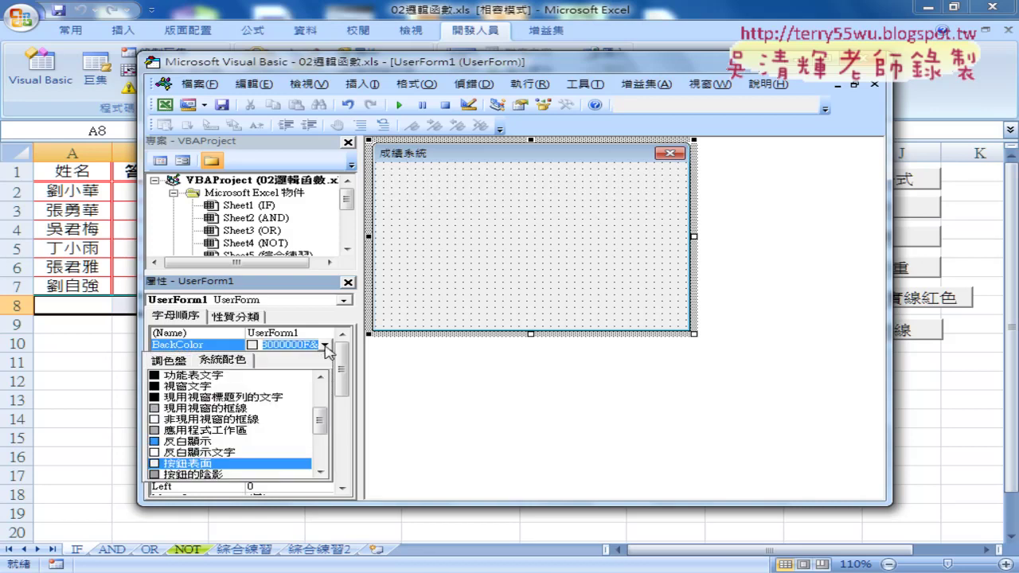
left_click(169, 362)
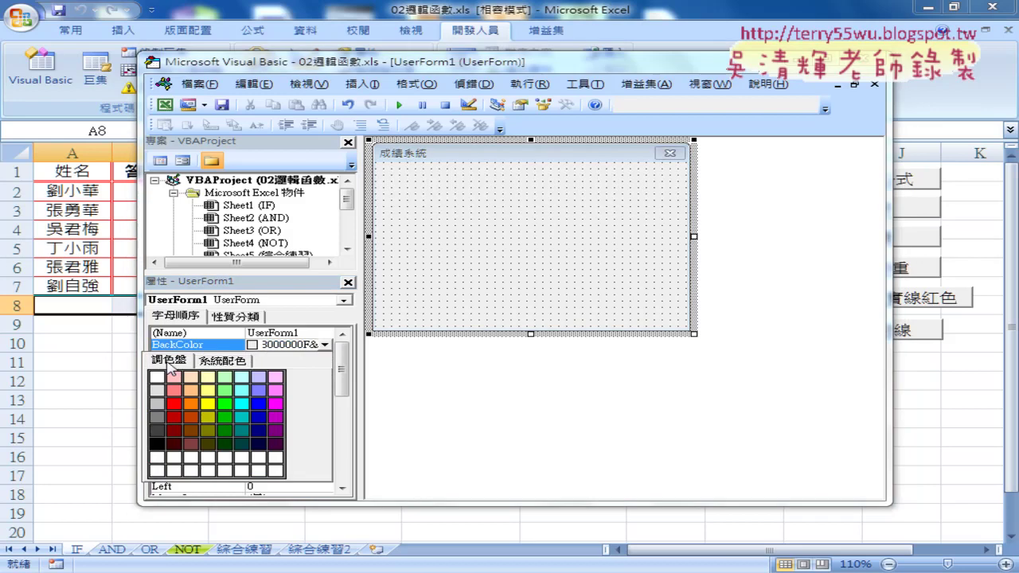
left_click(229, 381)
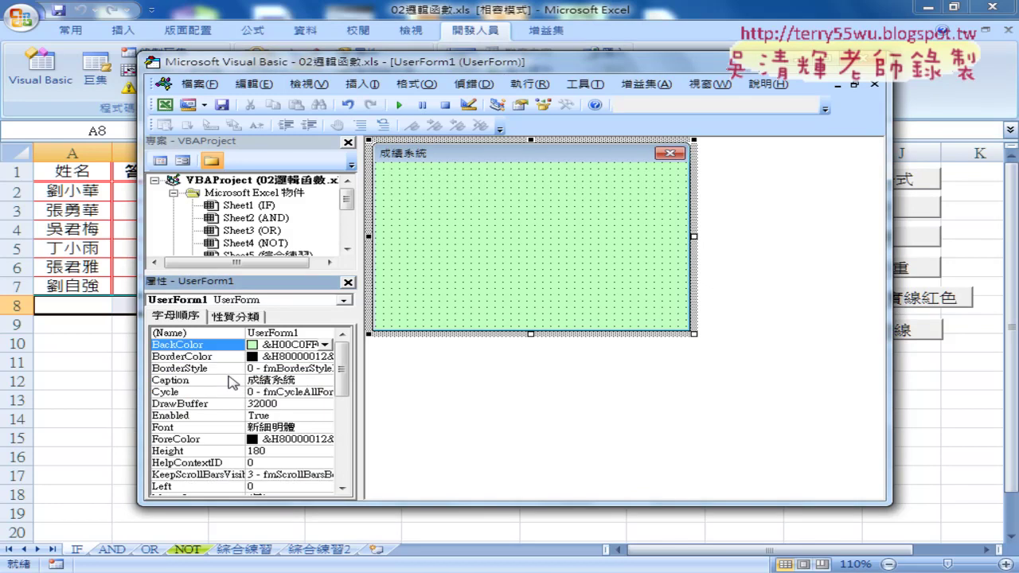
- Browse through the UserForm1 property list in the Properties pane
left_click(182, 380)
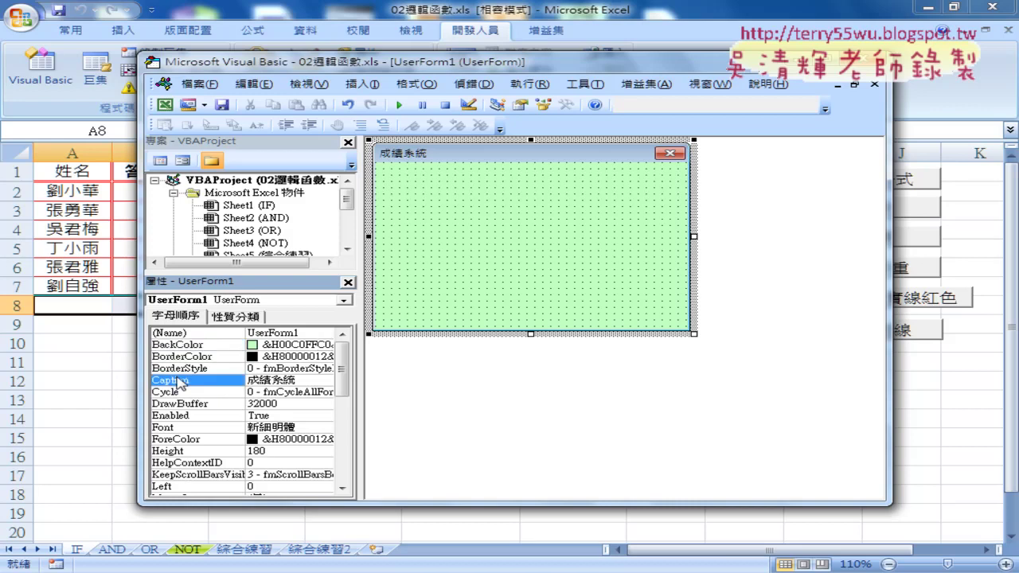
left_click(186, 352)
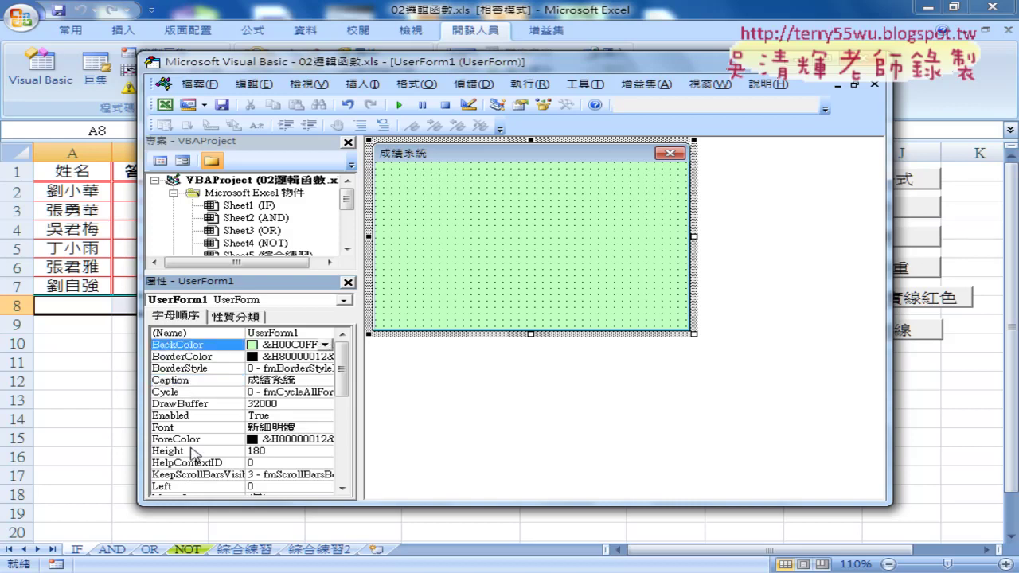
scroll(191, 450, "down", 2)
scroll(189, 442, "down", 1)
scroll(182, 461, "down", 1)
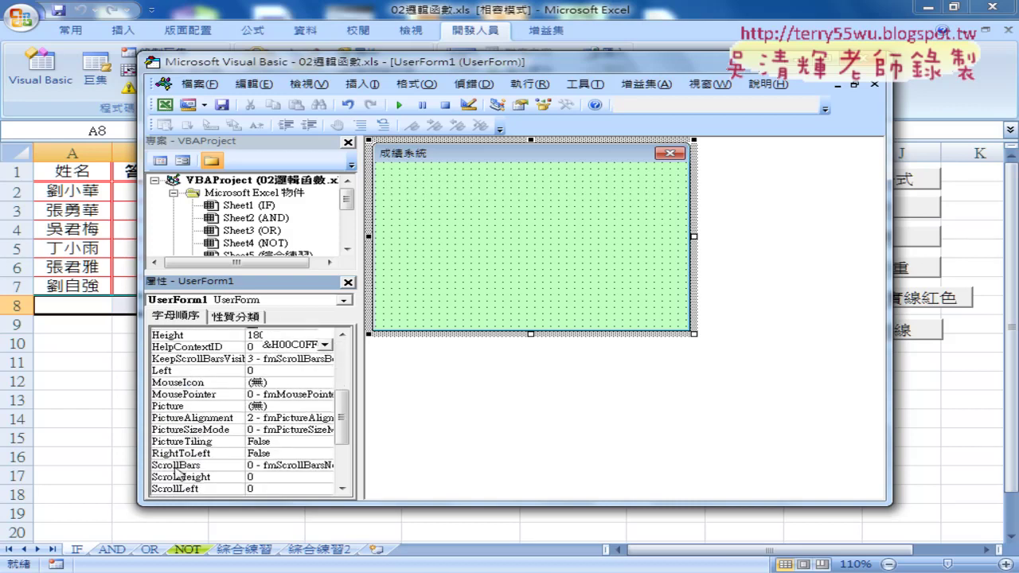
scroll(181, 461, "down", 2)
scroll(181, 460, "down", 1)
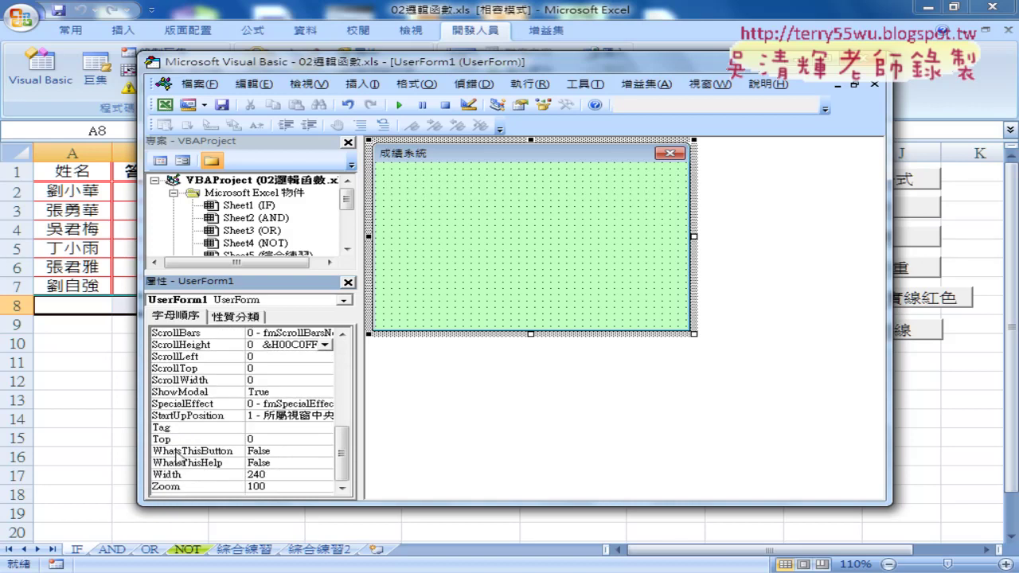
scroll(180, 457, "up", 3)
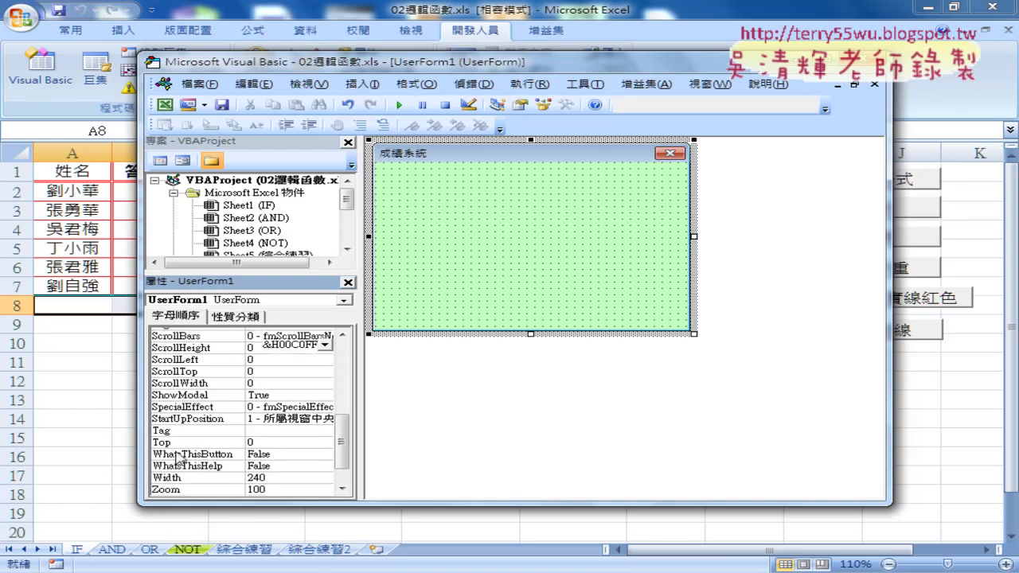
scroll(179, 457, "up", 2)
scroll(179, 457, "up", 2)
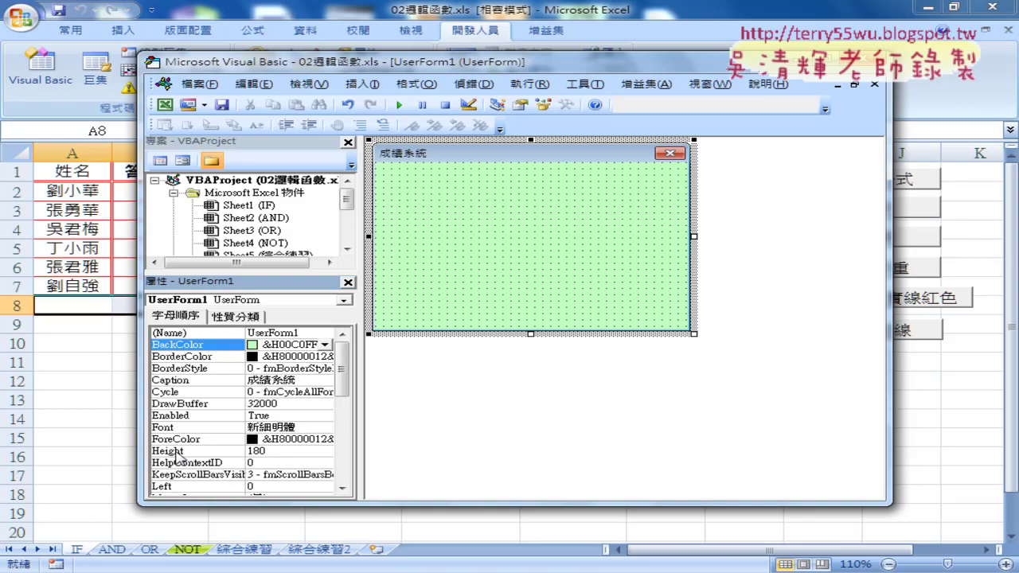
left_click(183, 382)
left_click(186, 349)
- Draw a Label1 control at the form's top-left and enlarge the green form
left_click(448, 235)
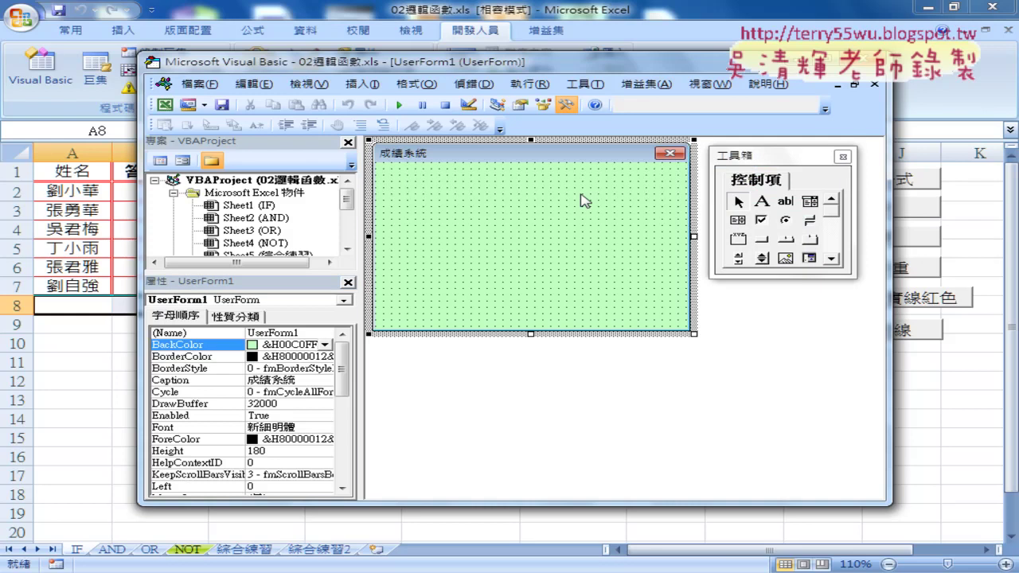
left_click(762, 202)
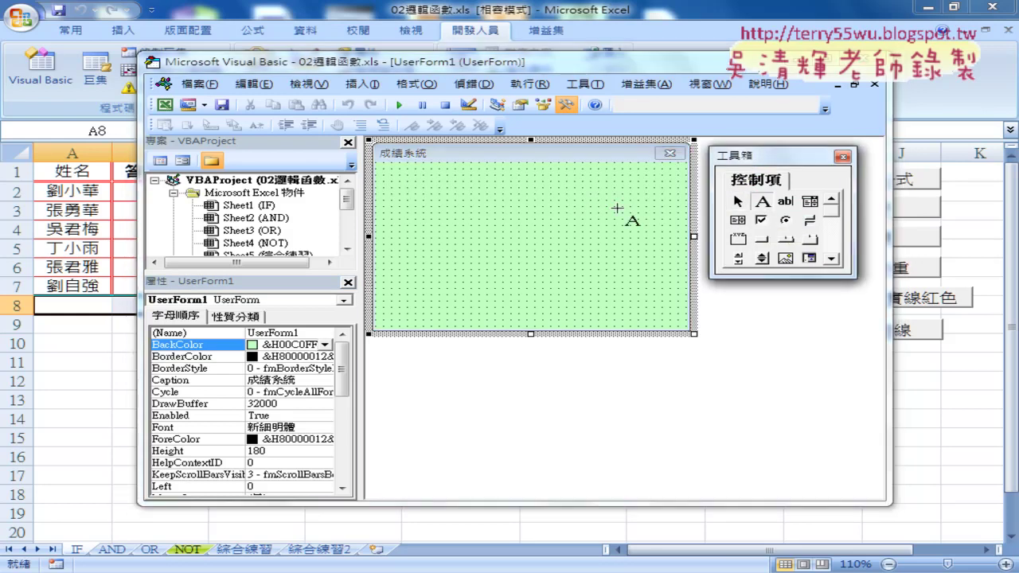
left_click_drag(391, 189, 505, 211)
left_click(602, 266)
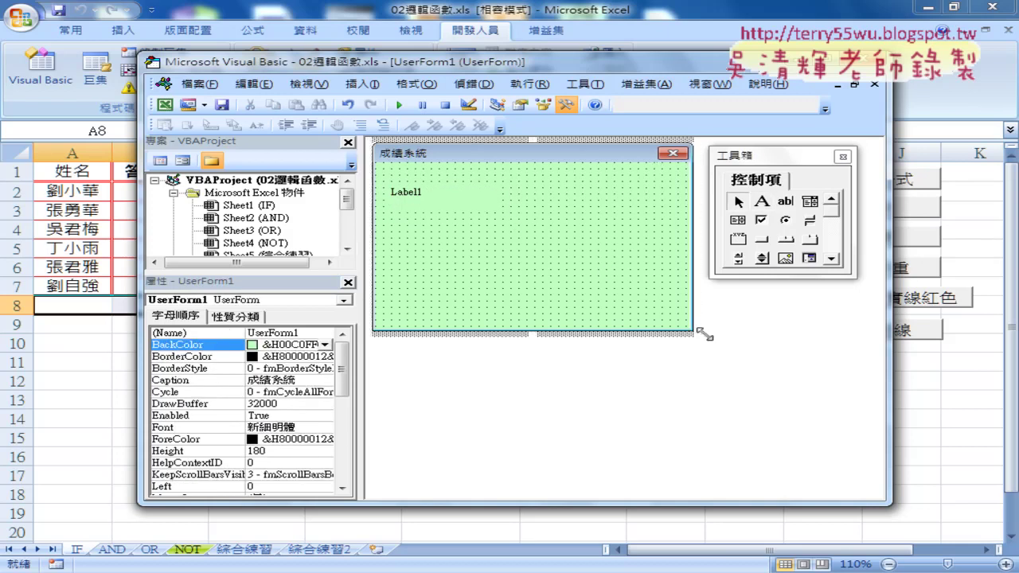
left_click_drag(705, 333, 776, 356)
left_click_drag(771, 168, 853, 237)
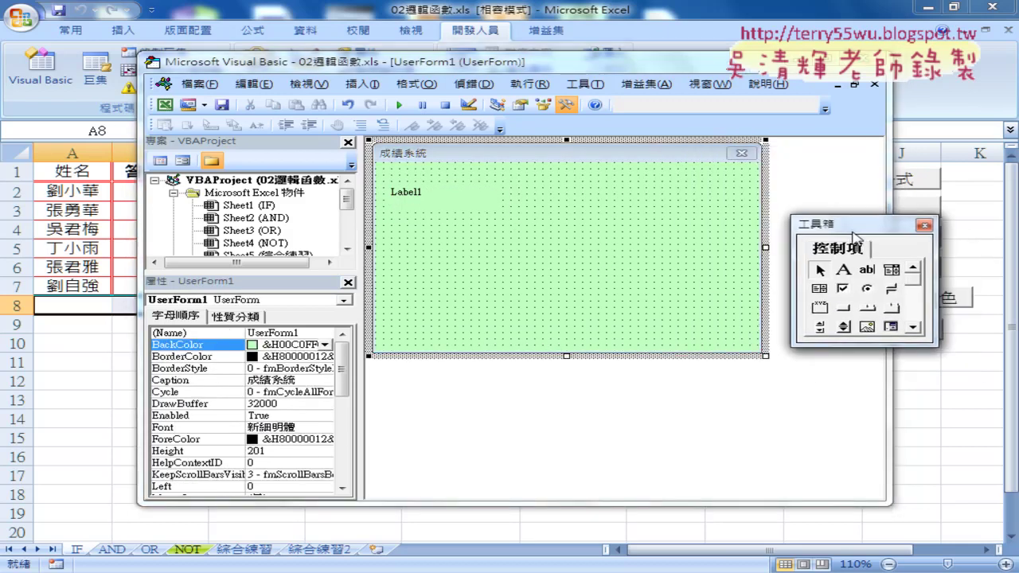
- Select Label1's Caption value for editing
left_click(430, 210)
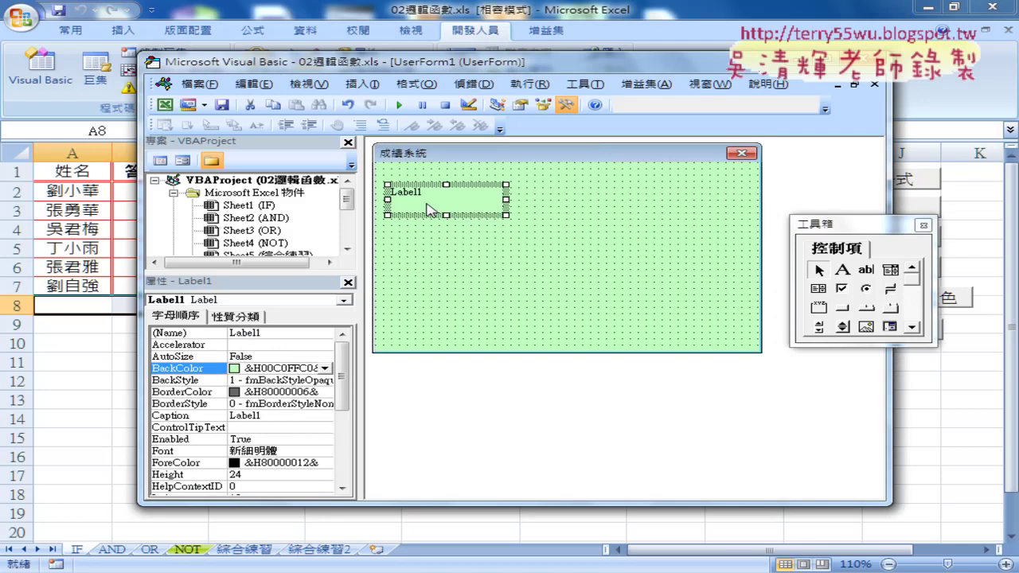
left_click(196, 417)
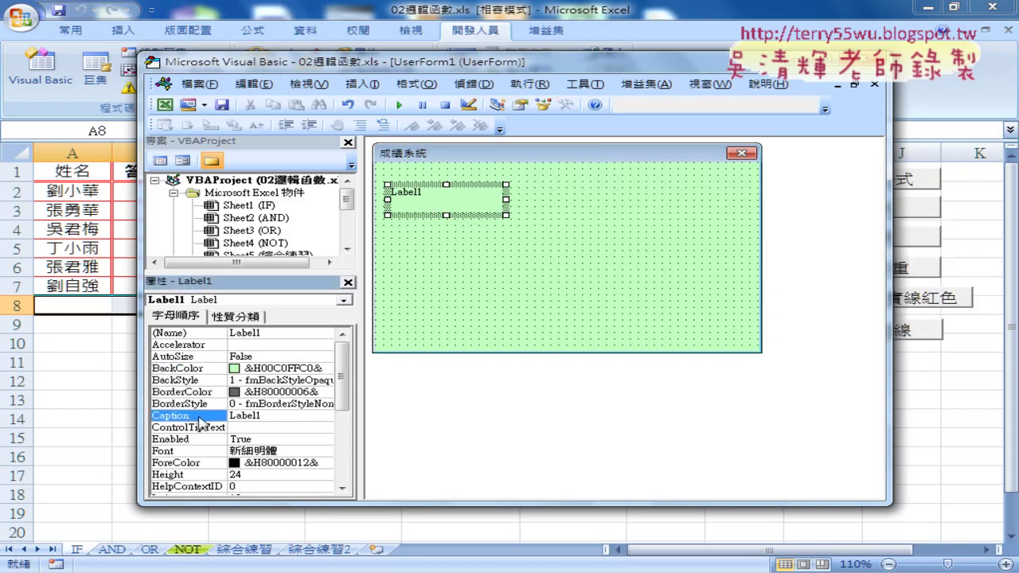
left_click(230, 414)
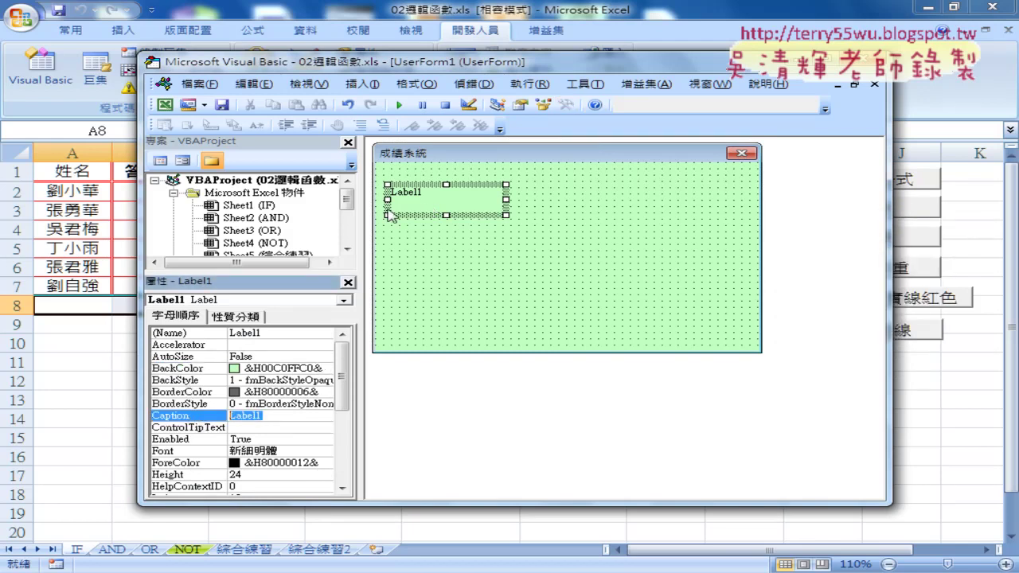
- Copy 姓名 from cell A1 and replace the label's caption Label1 with it
left_click(69, 173)
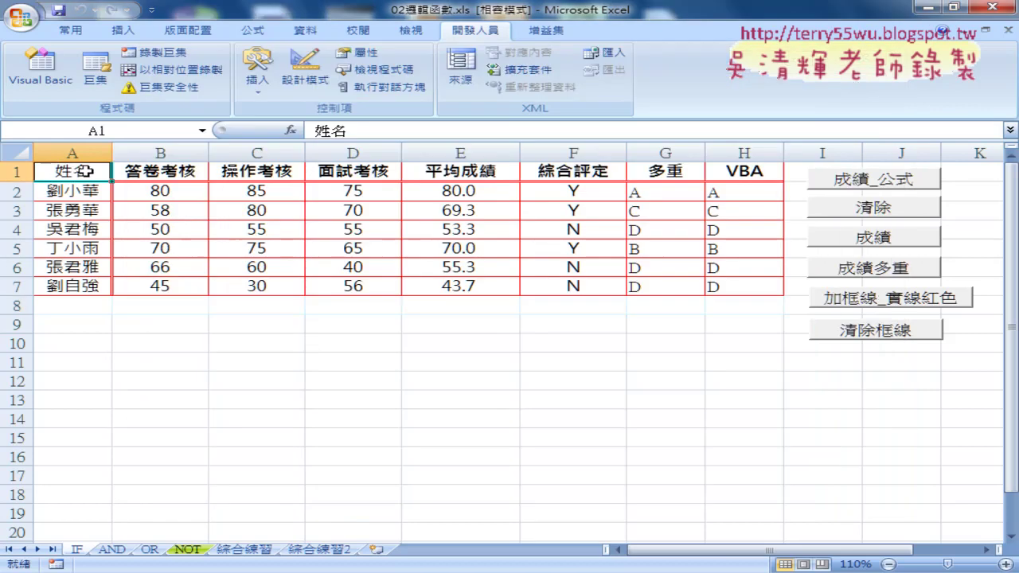
double_click(346, 130)
right_click(345, 129)
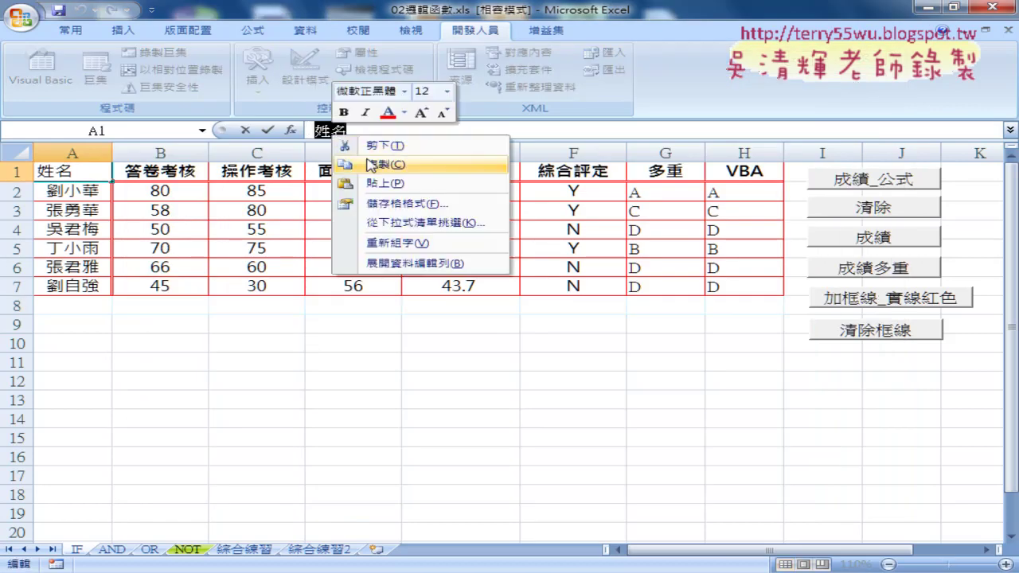
left_click(376, 167)
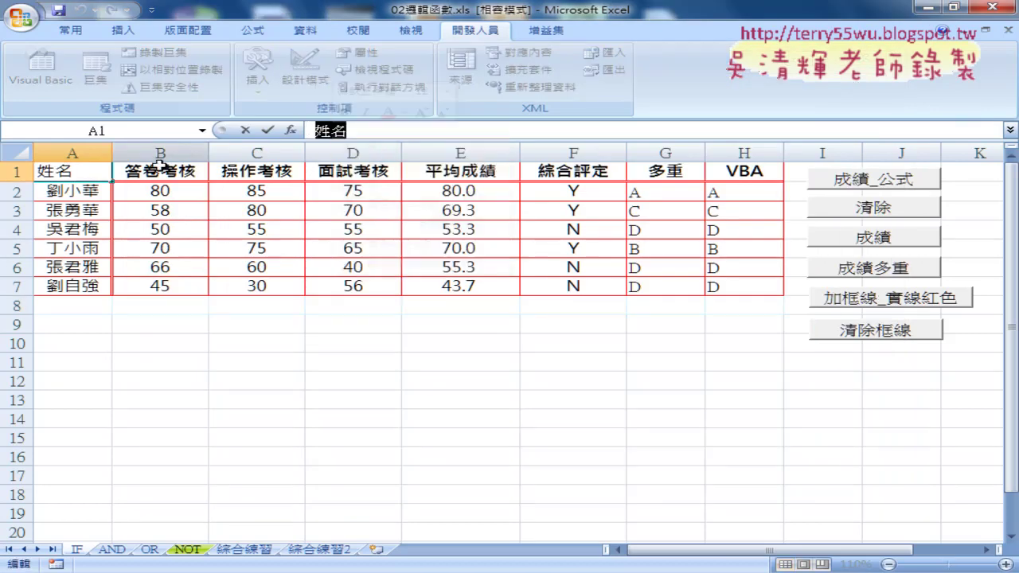
left_click(245, 130)
left_click(40, 68)
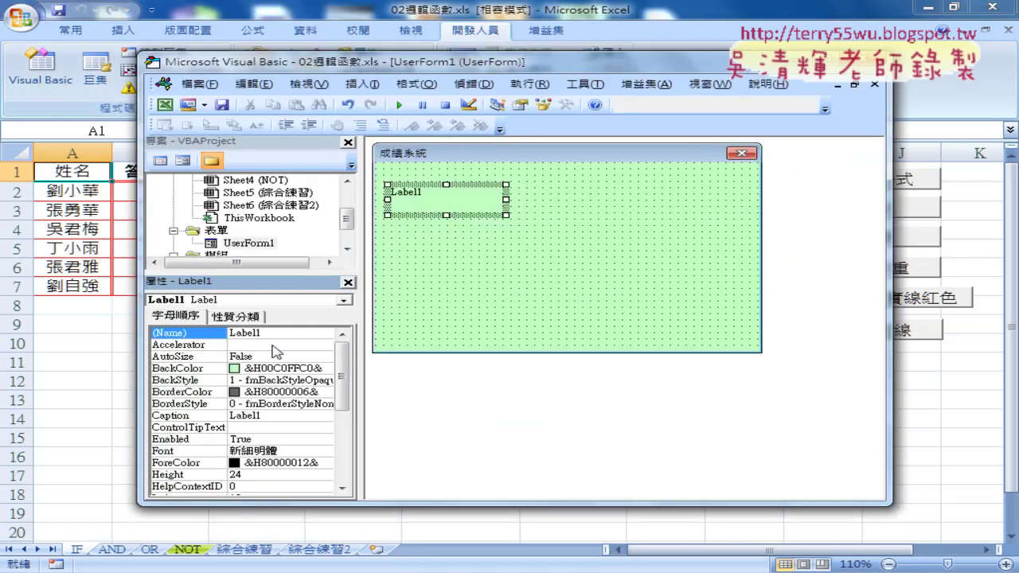
left_click(191, 415)
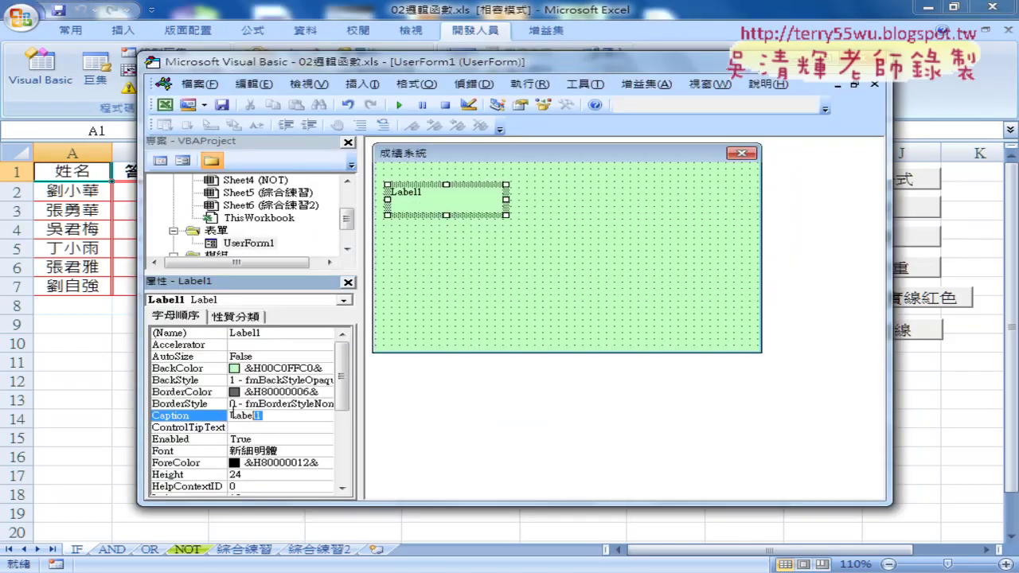
left_click_drag(232, 412, 214, 417)
type("姓名")
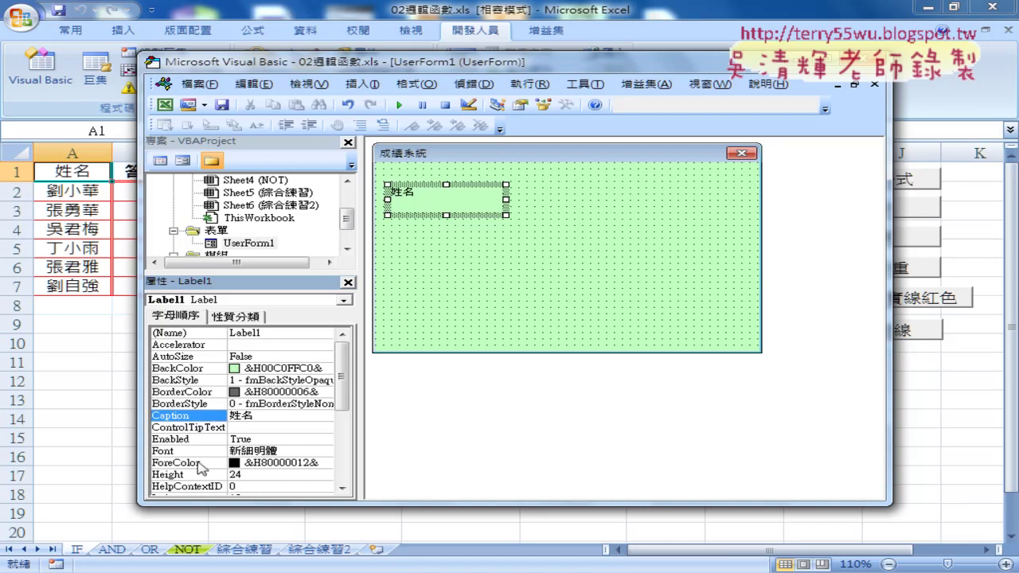
left_click(167, 452)
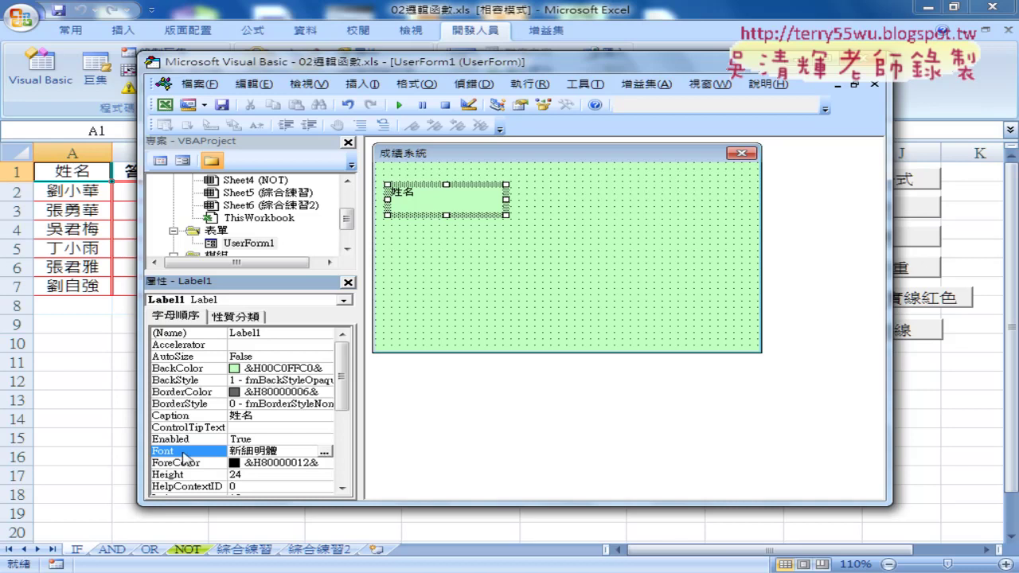
- Set the 姓名 label's font size to 16 and make its box shorter and narrower
left_click(325, 454)
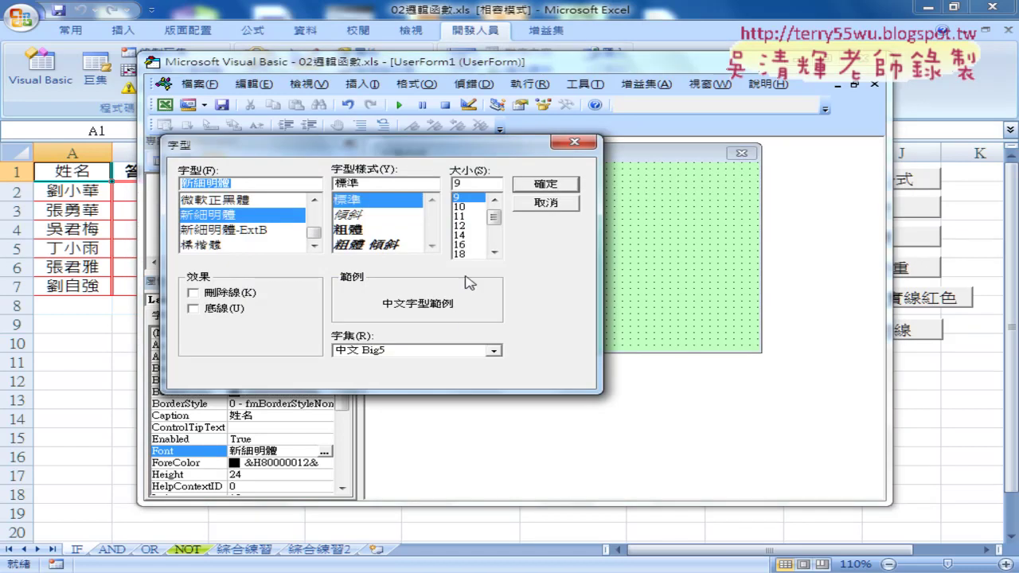
left_click(467, 244)
left_click(564, 183)
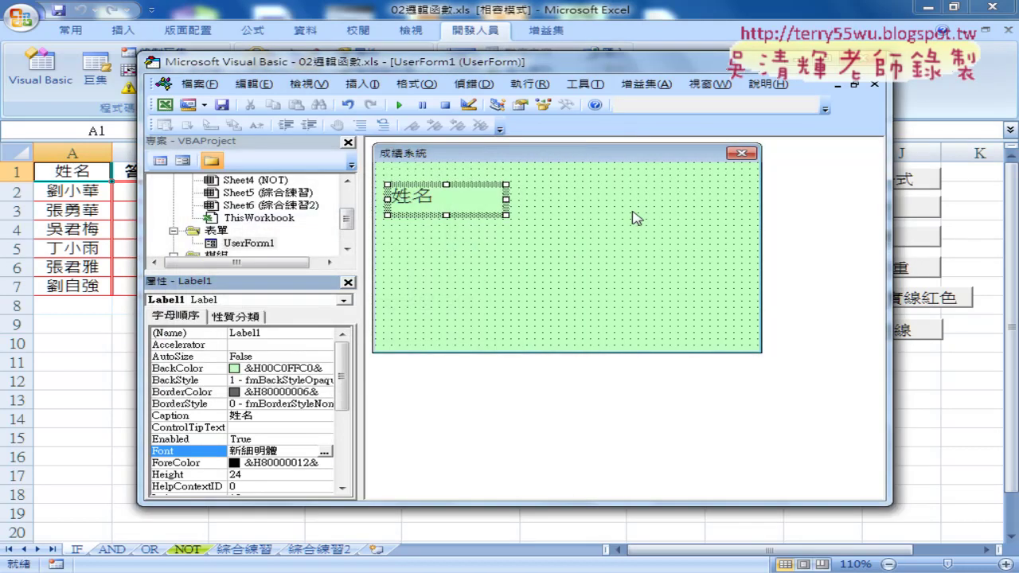
left_click_drag(447, 215, 447, 209)
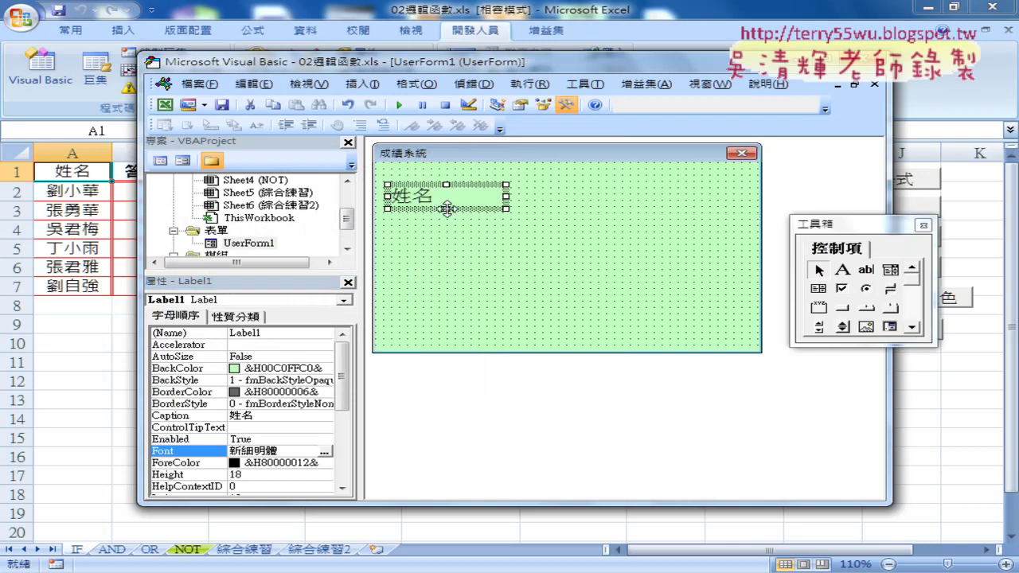
left_click_drag(506, 197, 498, 197)
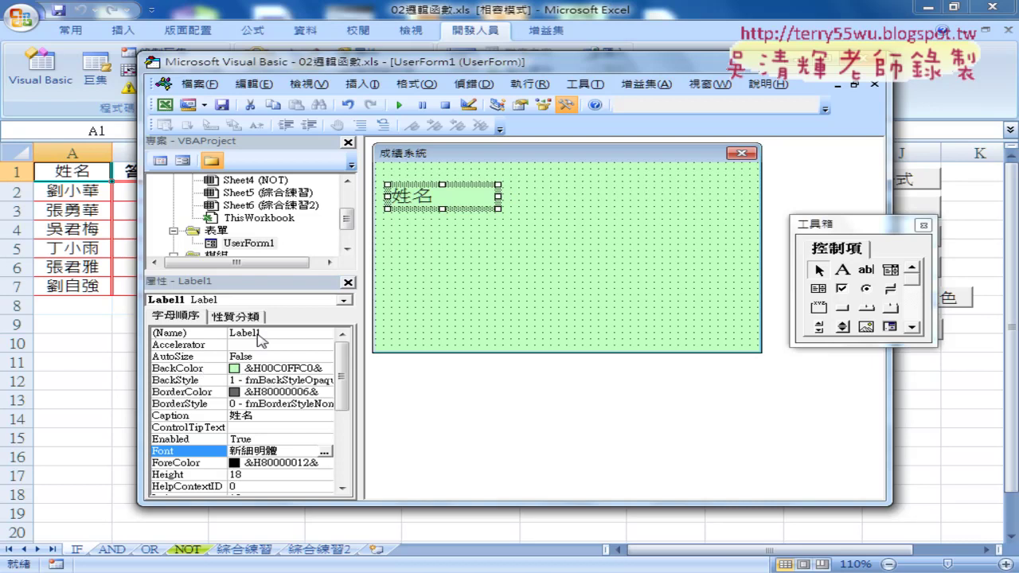
- Give the 姓名 label a light yellow BackColor from the palette
left_click(221, 368)
left_click(325, 369)
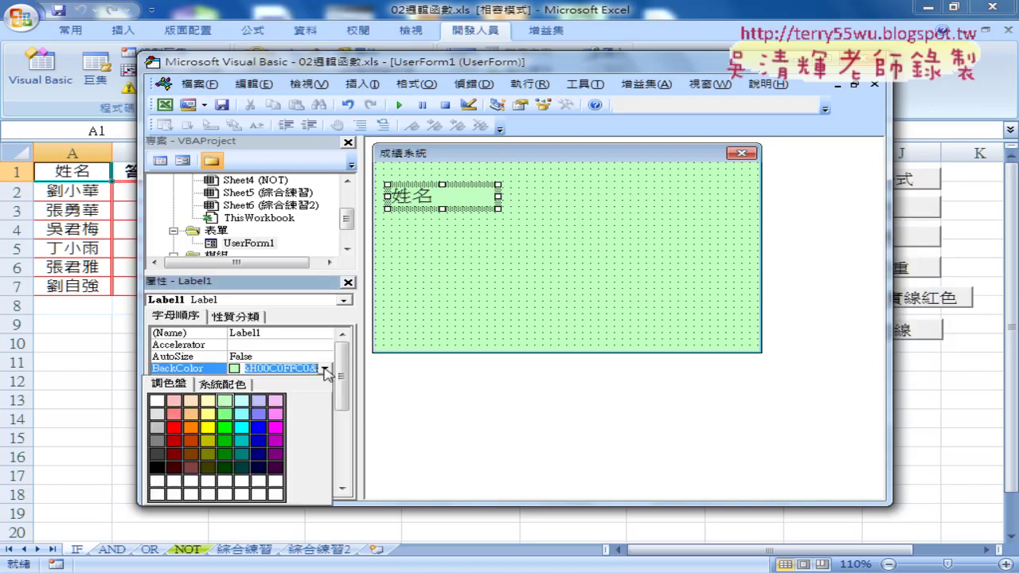
left_click(208, 401)
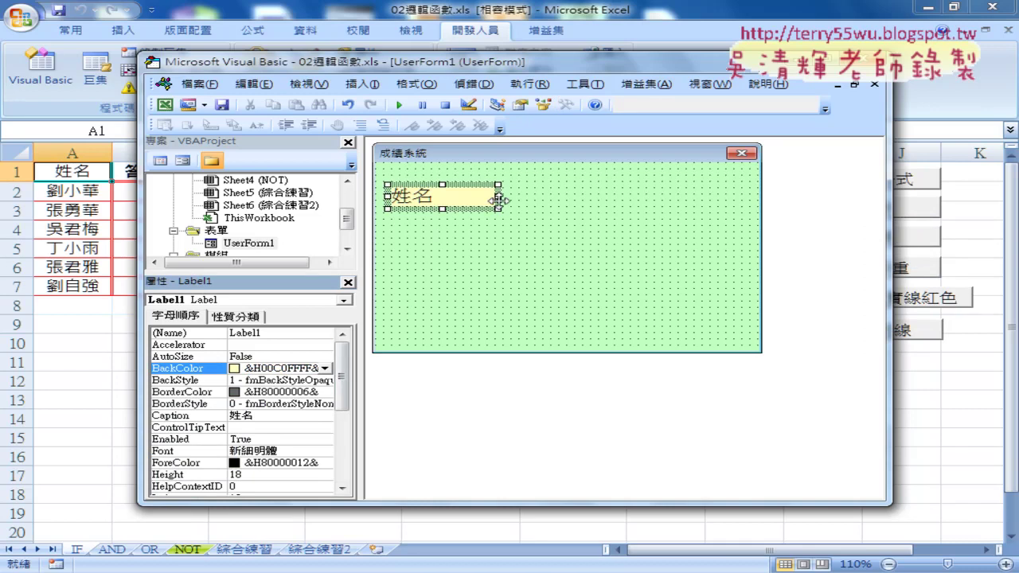
left_click(495, 197)
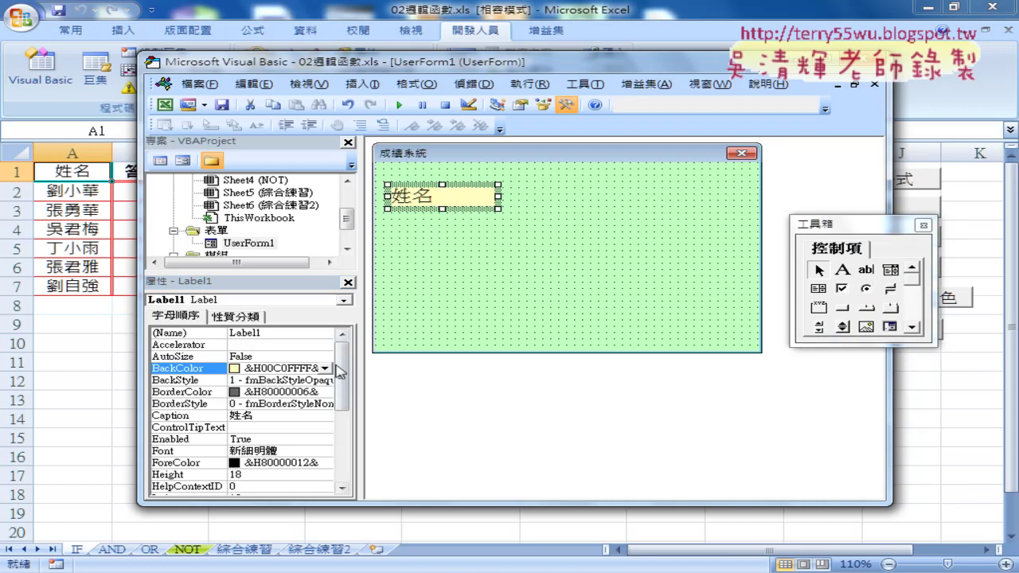
- Centre the label's text with TextAlign 2 - fmTextAlignCenter
left_click_drag(339, 372, 333, 446)
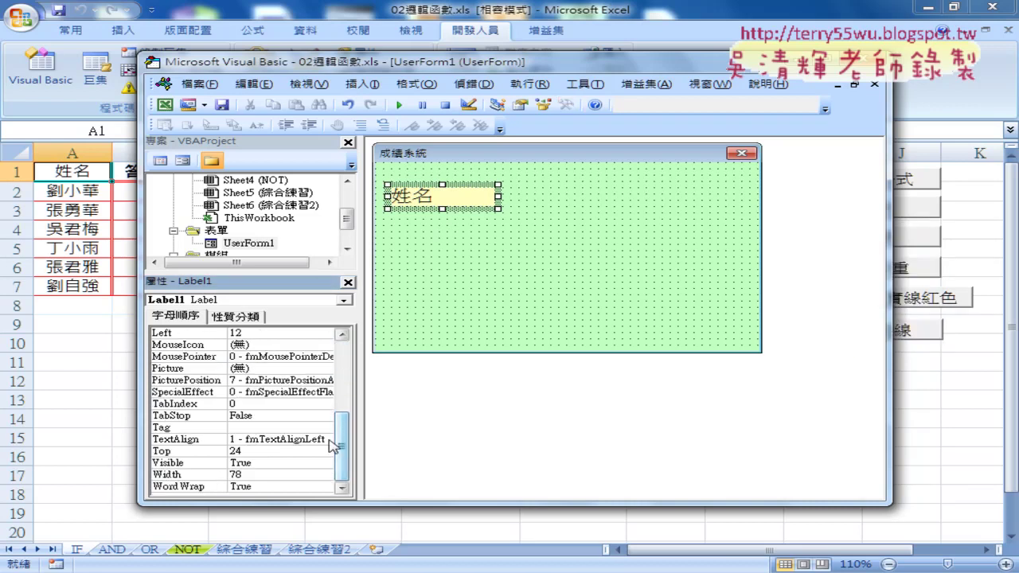
left_click(192, 442)
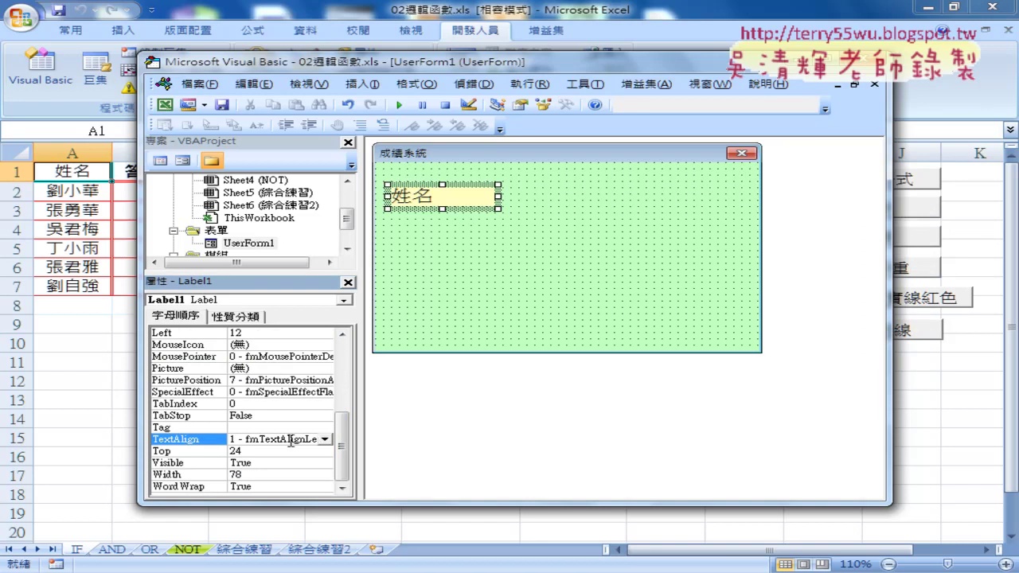
left_click(326, 439)
left_click(317, 461)
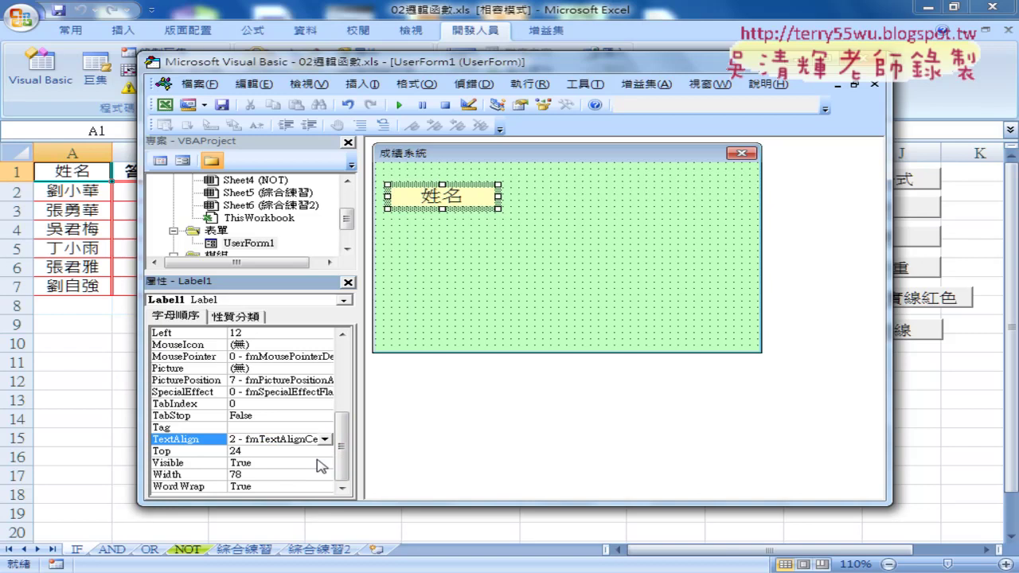
left_click(325, 439)
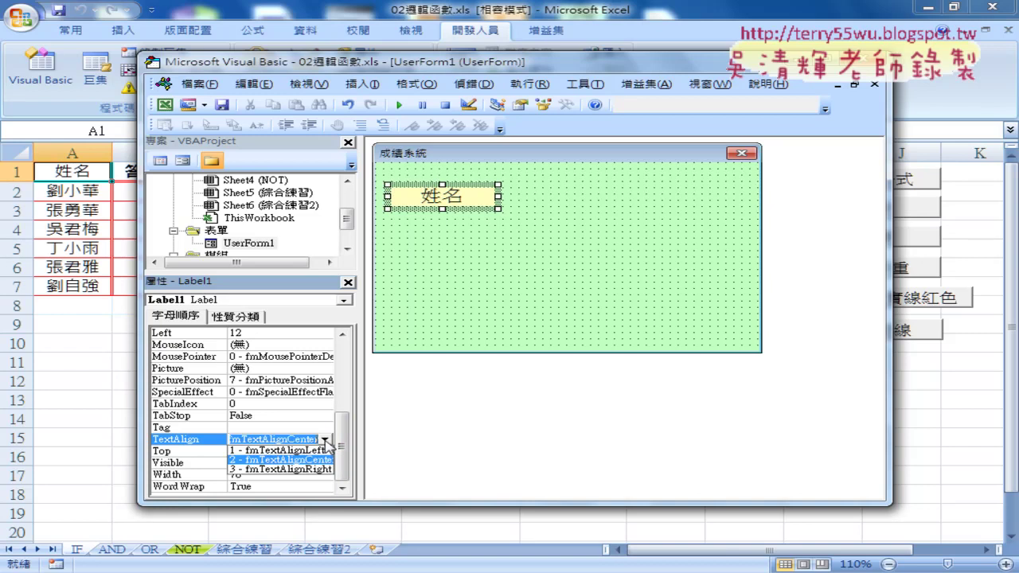
left_click(326, 441)
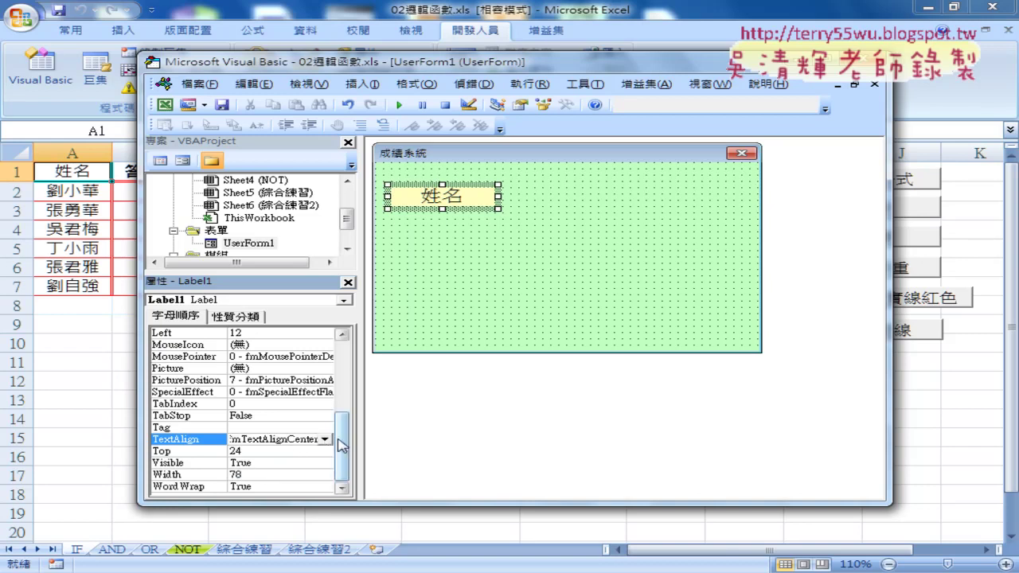
left_click_drag(341, 444, 352, 350)
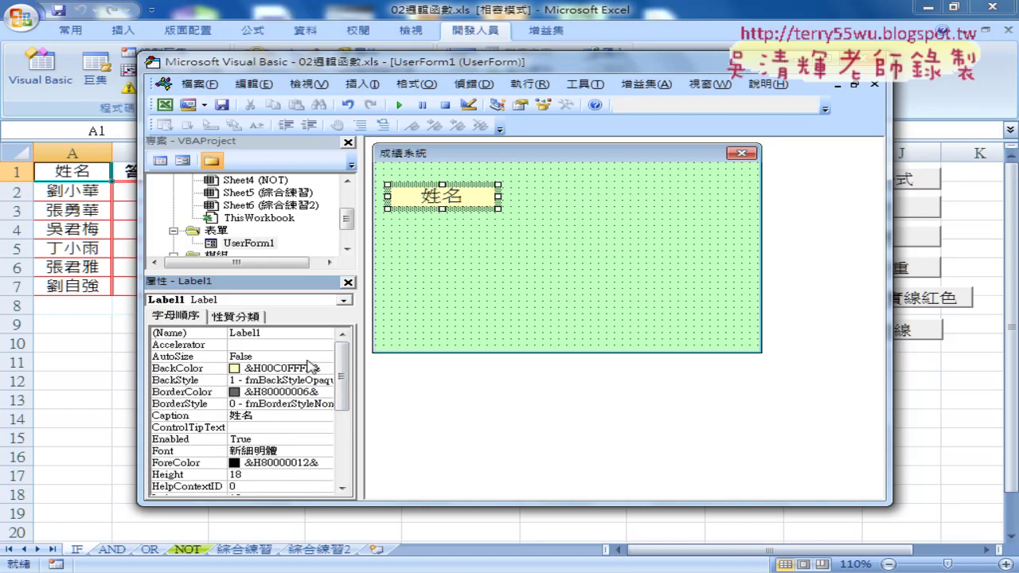
- Set the 姓名 label's ForeColor to red from the palette
left_click(181, 469)
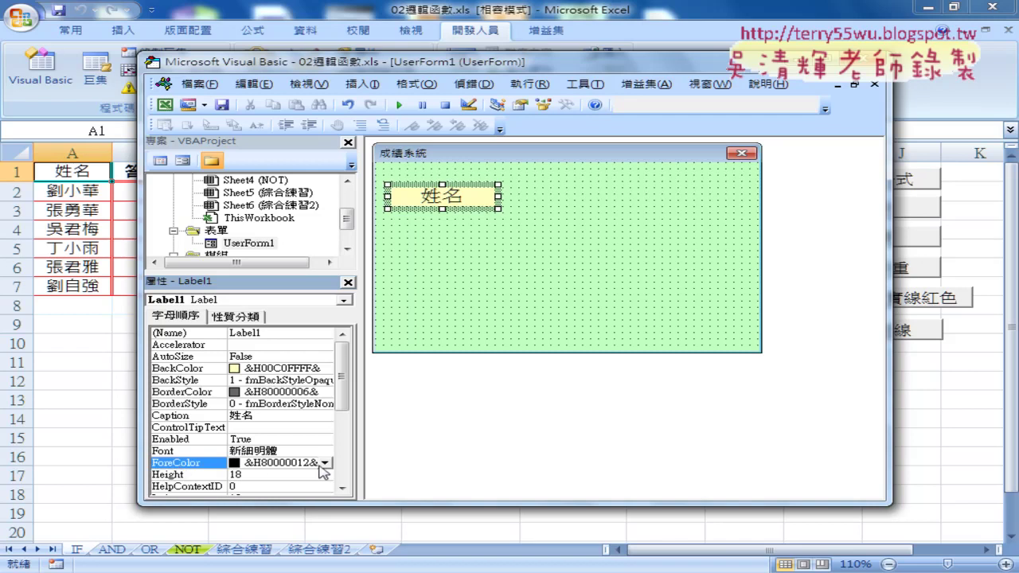
left_click(326, 464)
left_click(184, 480)
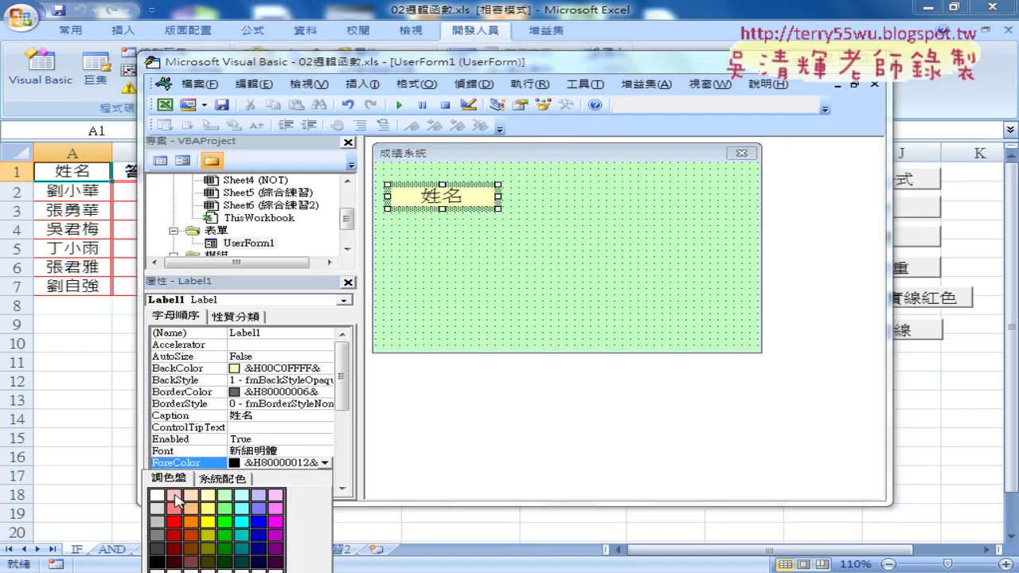
left_click(176, 523)
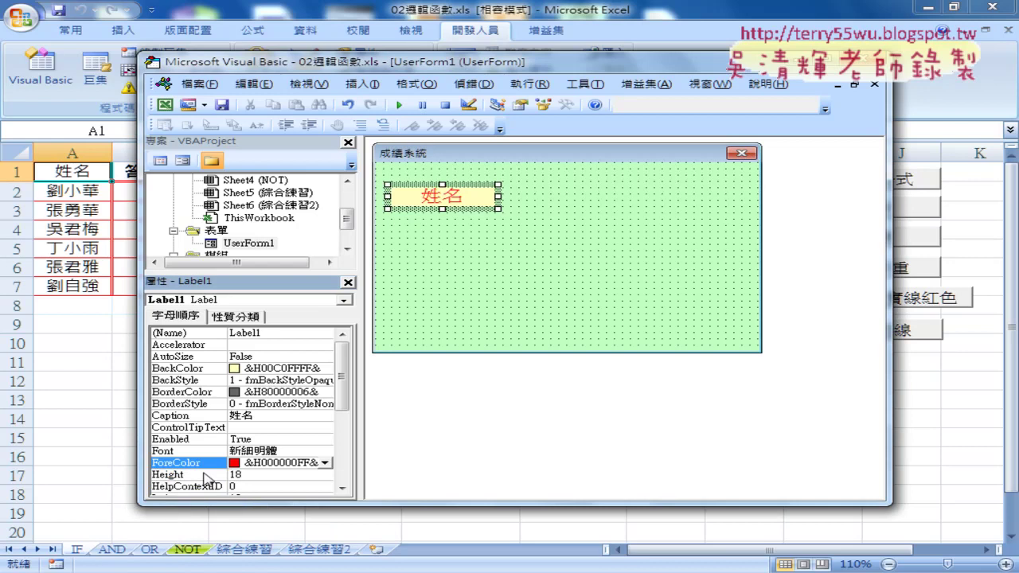
left_click(516, 252)
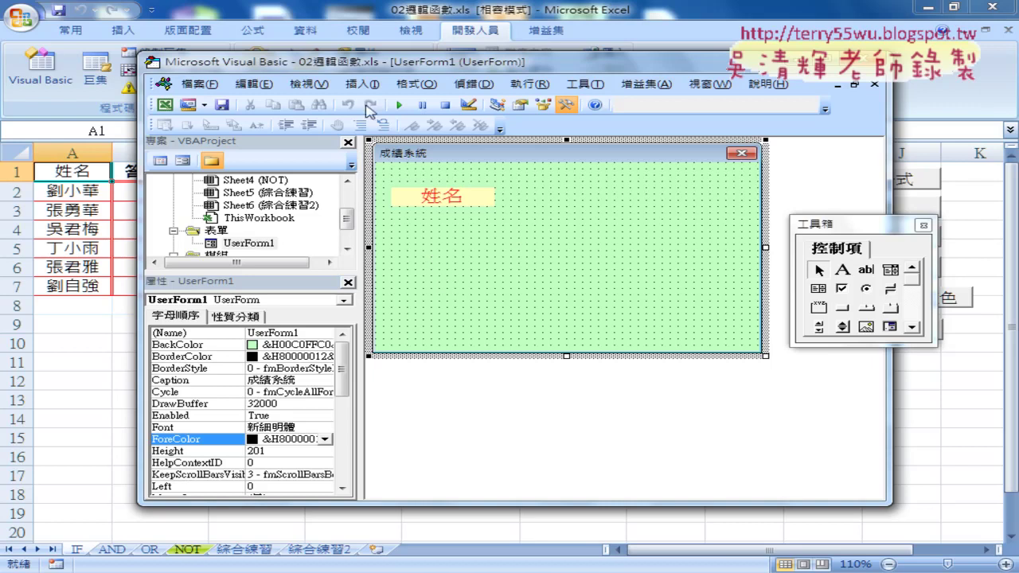
- Move the editor down to reveal the worksheet header row, then right-click the 姓名 label
left_click_drag(372, 63, 369, 219)
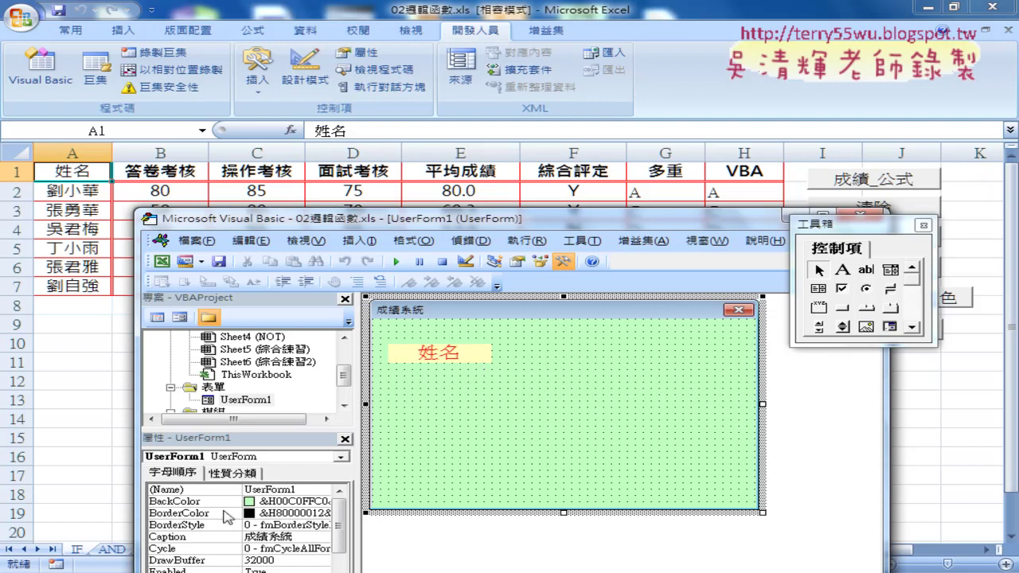
left_click(460, 356)
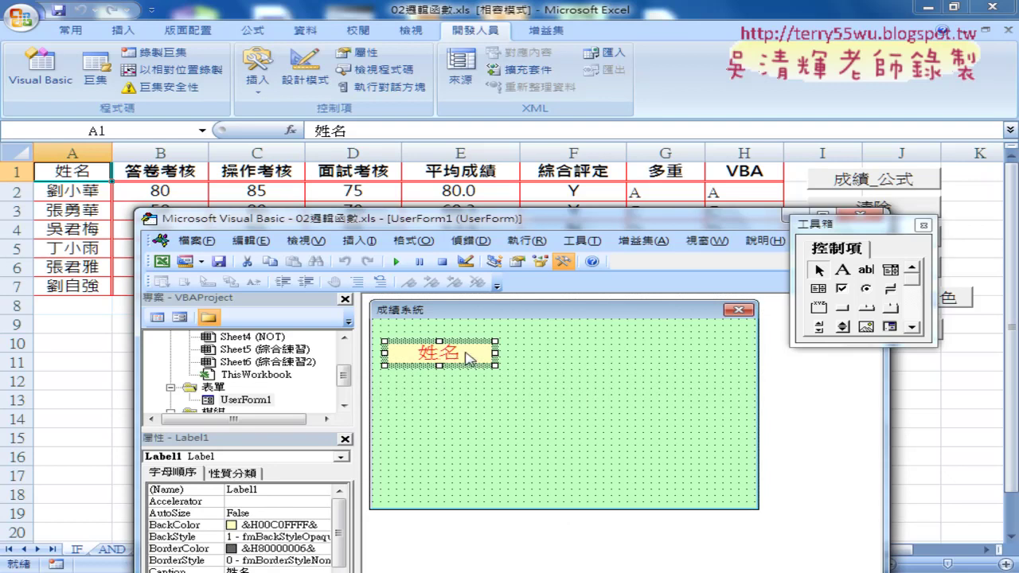
right_click(476, 361)
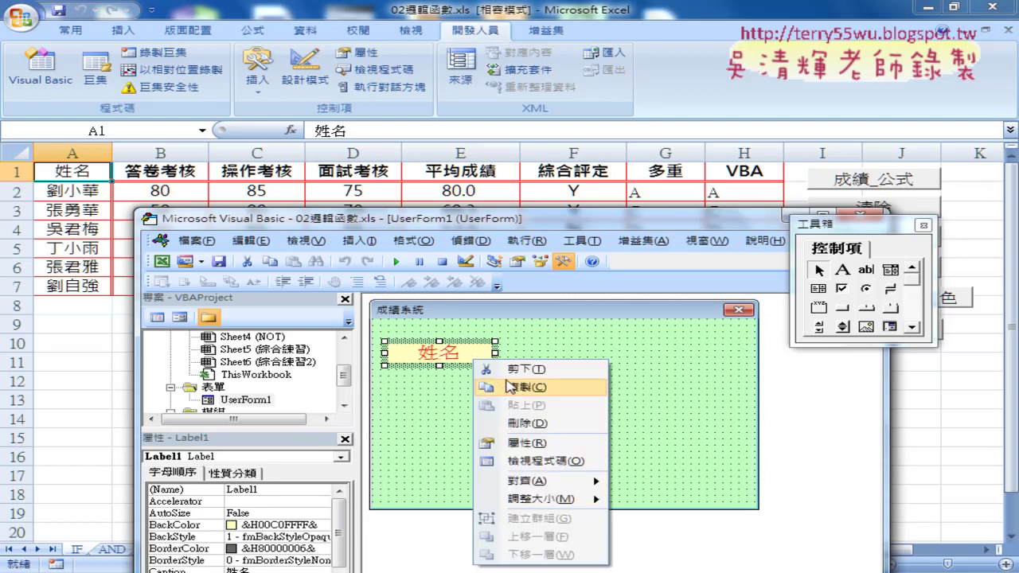
- Copy the 姓名 label and place three duplicates stacked below it
left_click(508, 387)
left_click(398, 391)
left_click_drag(455, 357, 460, 399)
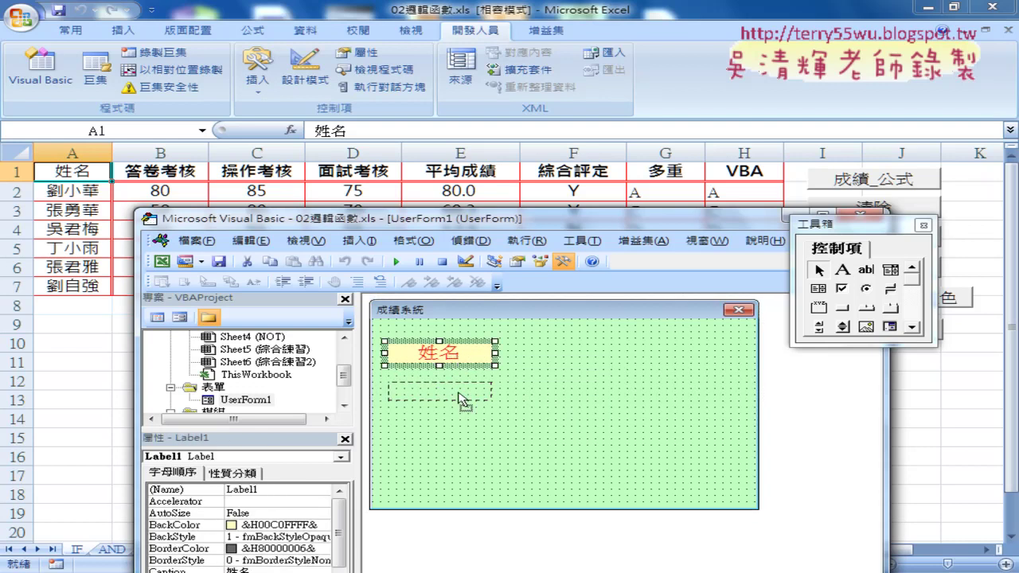
left_click_drag(459, 396, 462, 398)
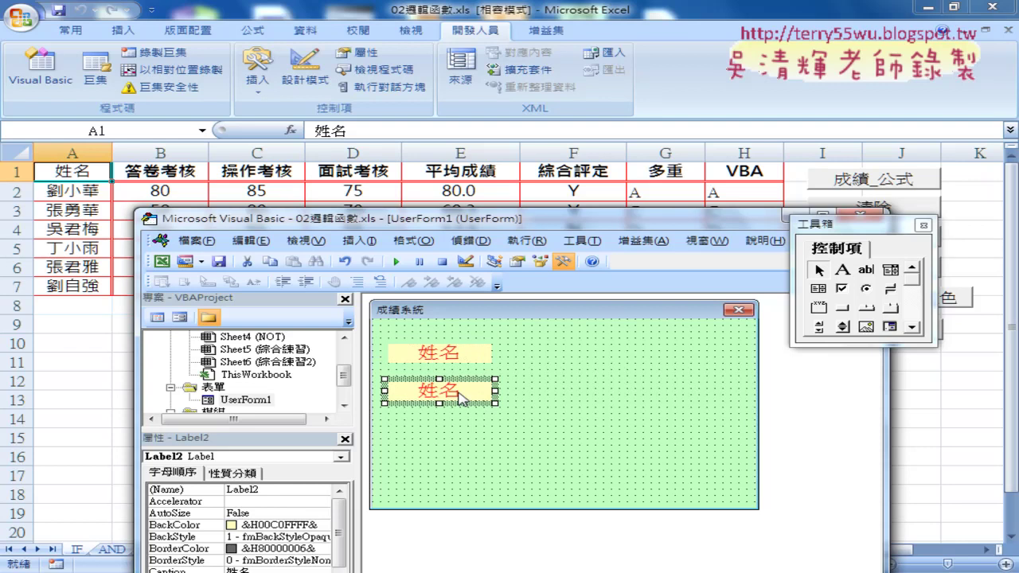
left_click_drag(461, 398, 470, 472)
left_click(537, 396)
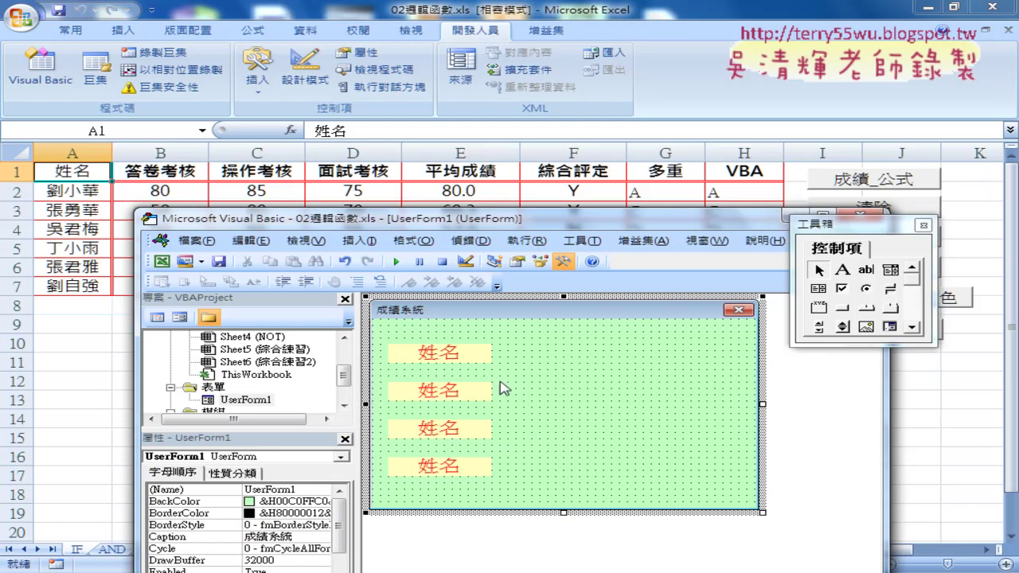
- Nudge the copied labels into rough alignment and select all four together
left_click_drag(498, 390, 506, 397)
left_click(465, 432)
left_click_drag(465, 432, 457, 431)
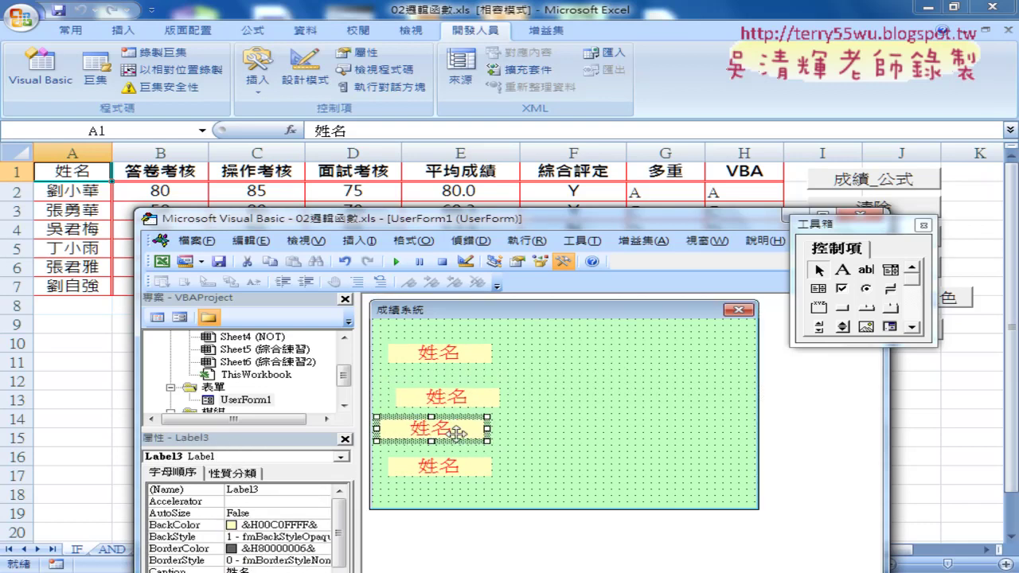
left_click_drag(482, 478, 490, 477)
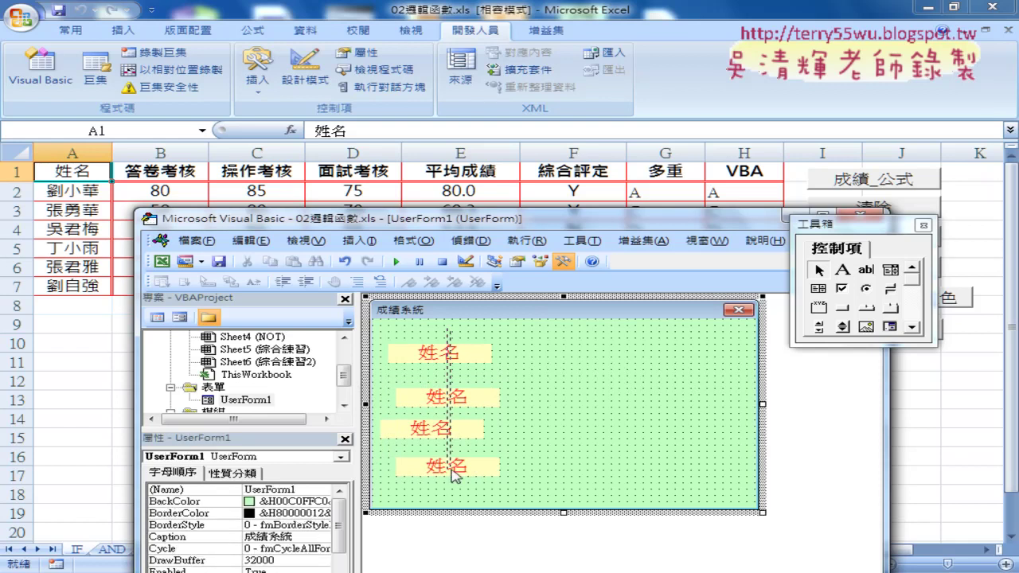
left_click_drag(450, 335, 454, 498)
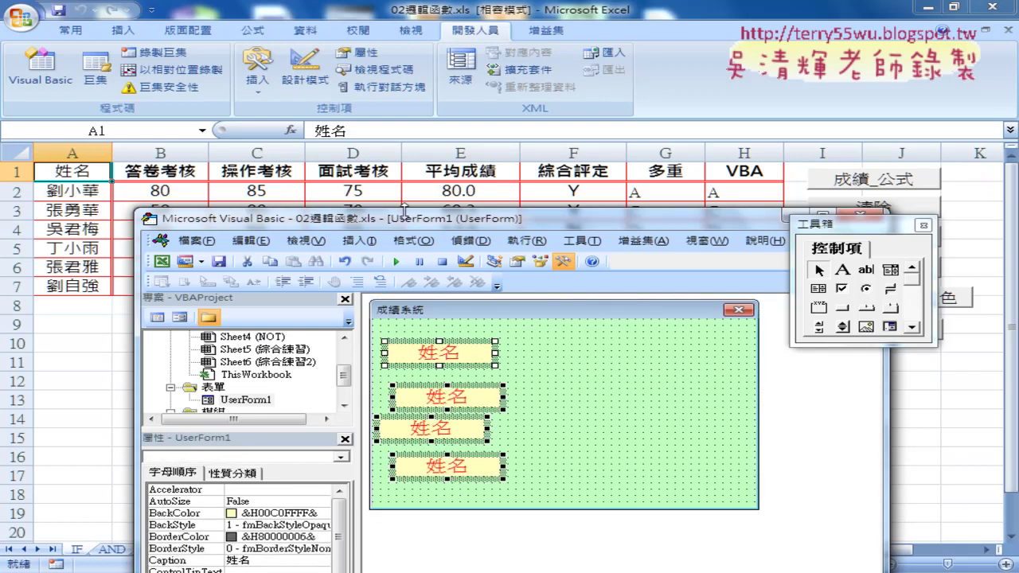
- Align the left edges of the four 姓名 labels
left_click_drag(420, 219, 401, 108)
left_click(395, 129)
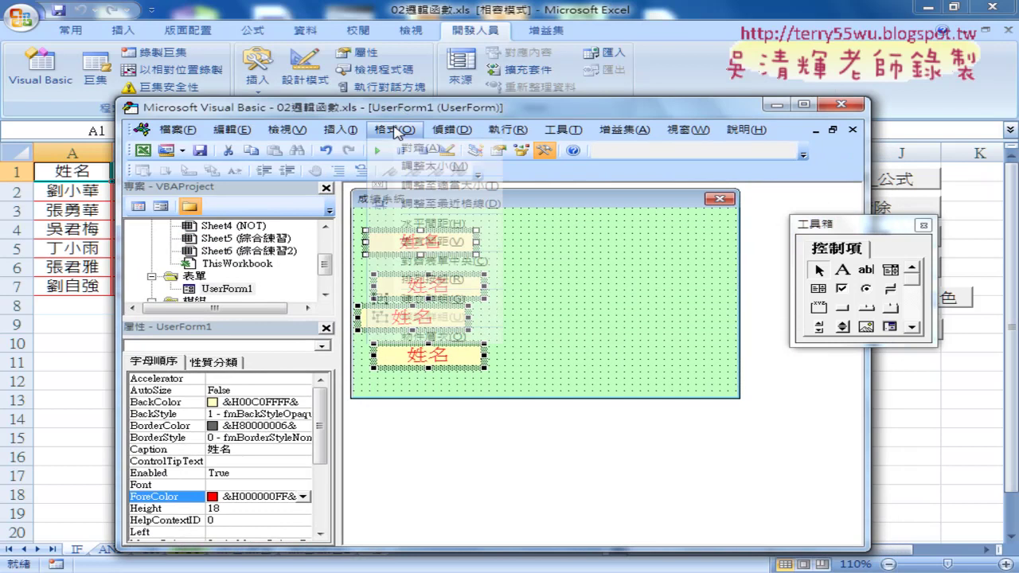
mouse_move(404, 153)
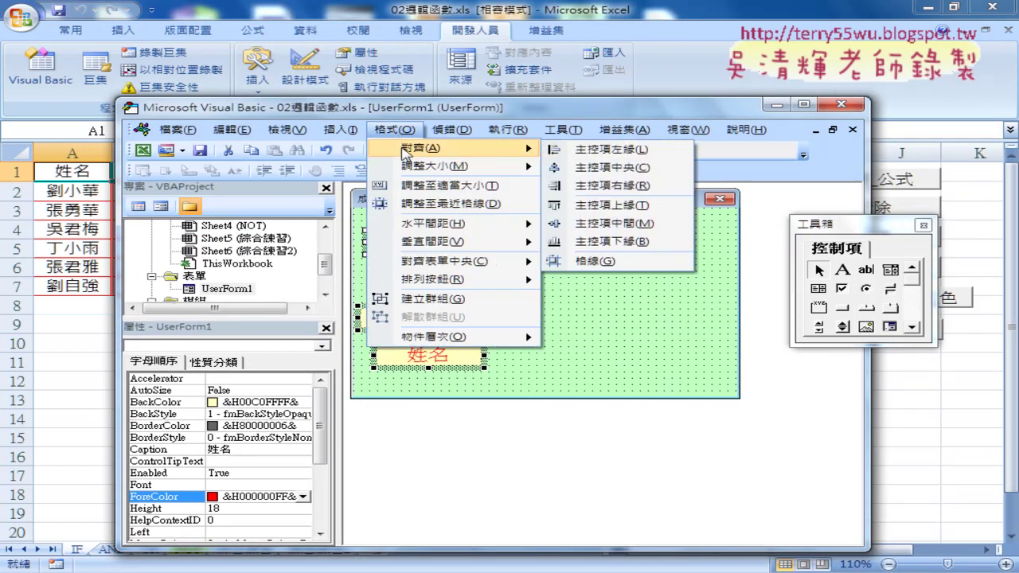
left_click(414, 119)
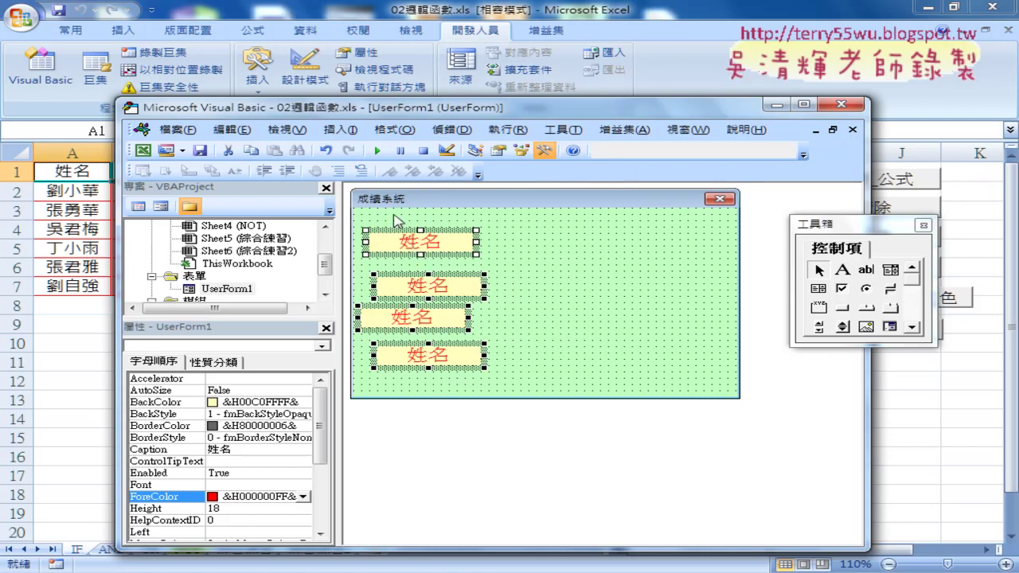
left_click(395, 131)
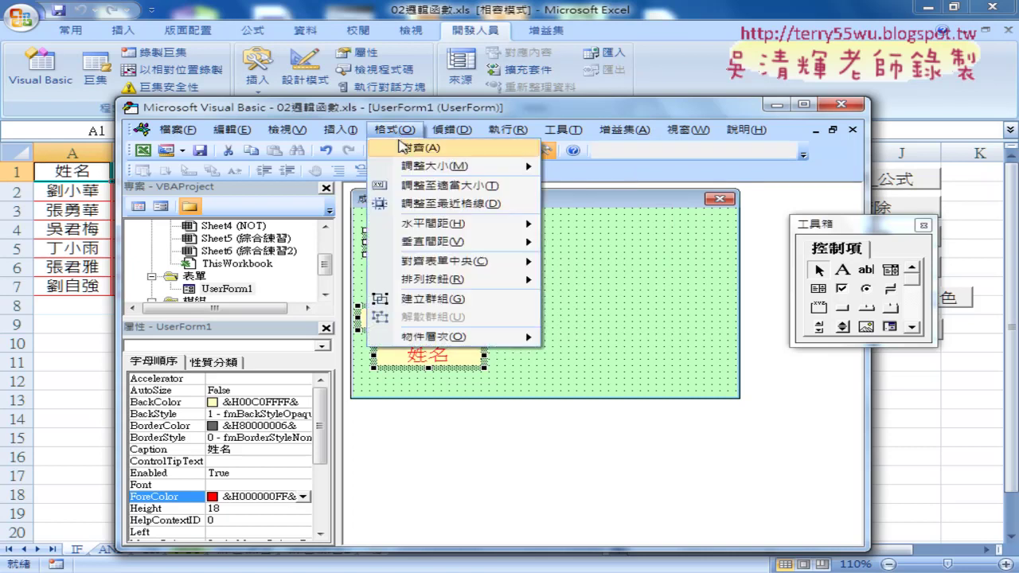
mouse_move(403, 149)
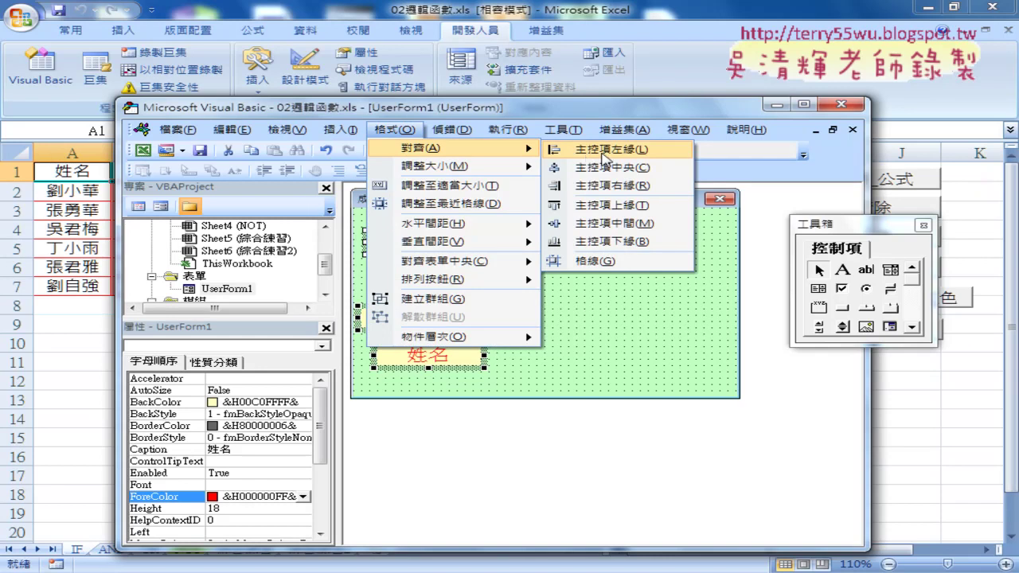
left_click(602, 150)
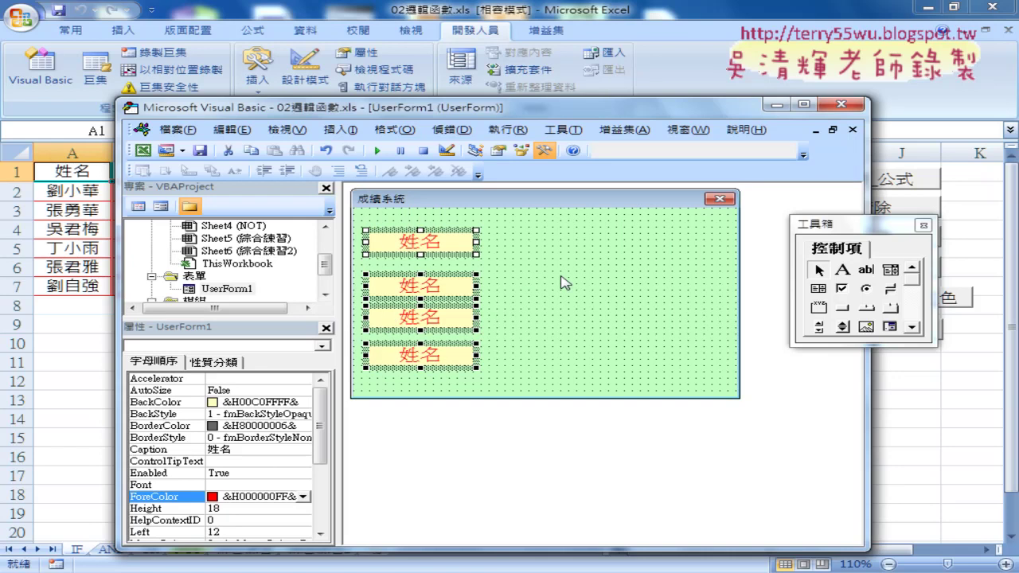
- Make the labels' vertical spacing equal, then select the second label
left_click(394, 131)
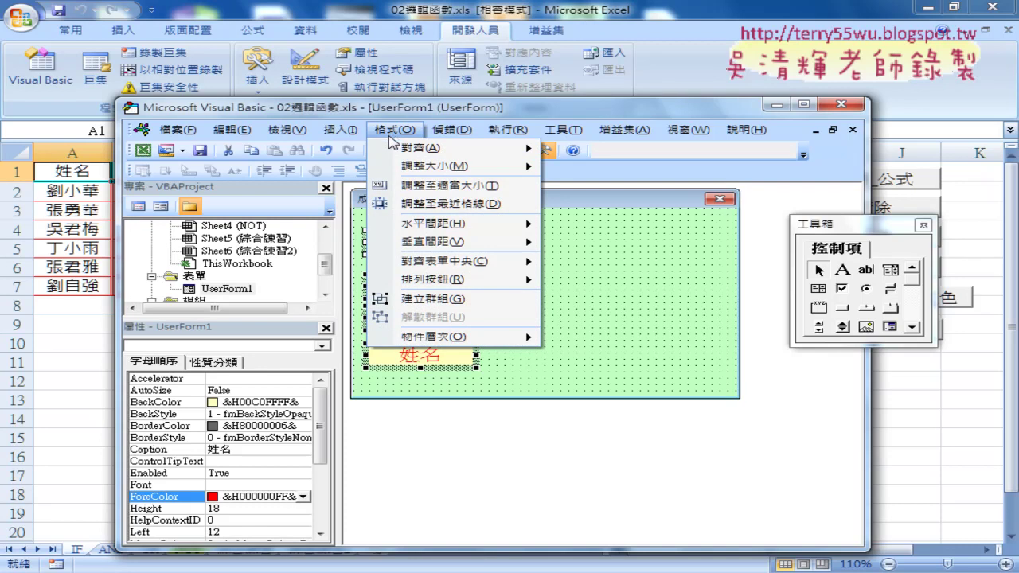
mouse_move(406, 244)
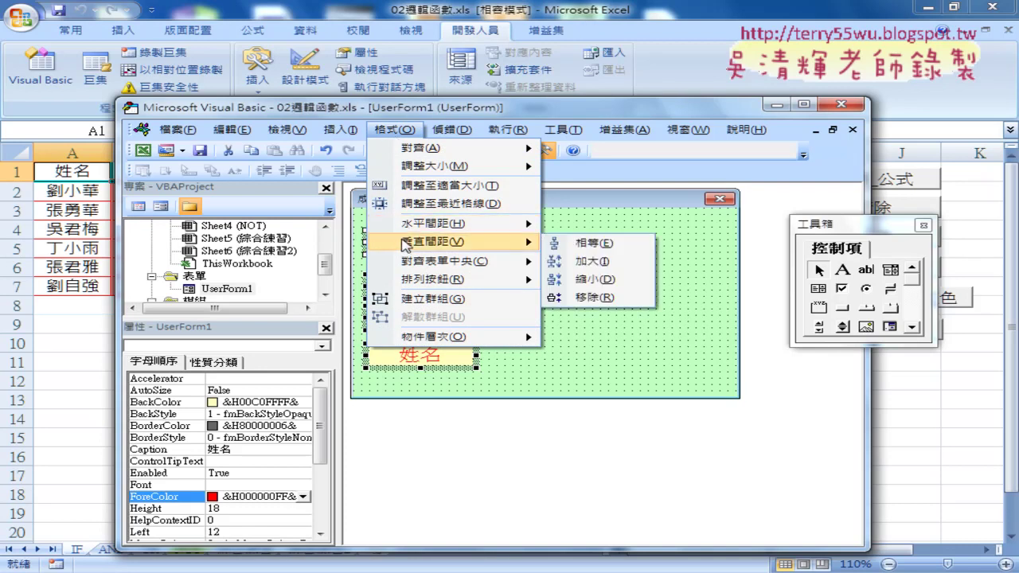
left_click(593, 243)
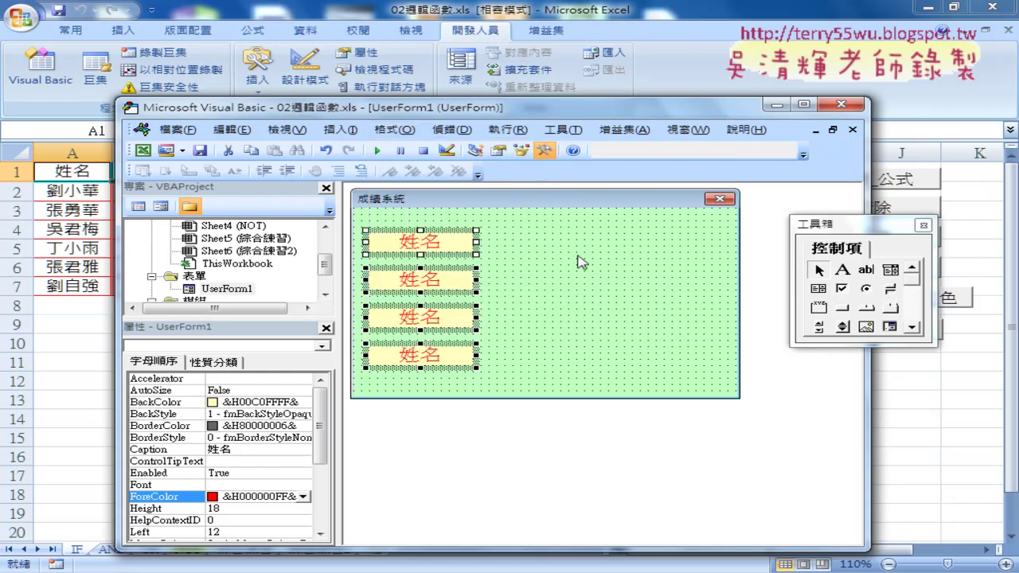
left_click(589, 300)
left_click(456, 283)
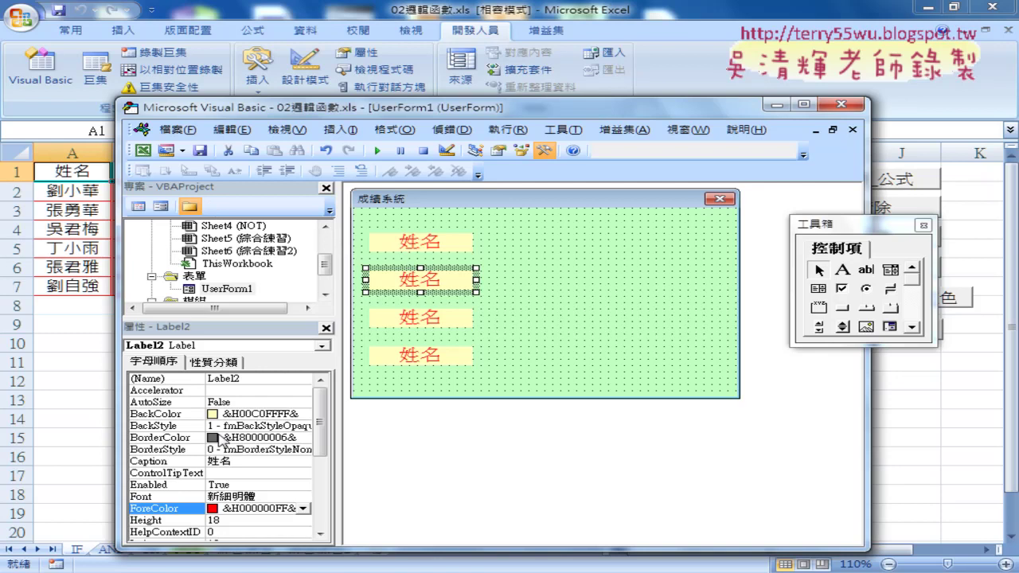
- Copy the heading text 答卷考核 from worksheet cell B1
left_click(321, 406)
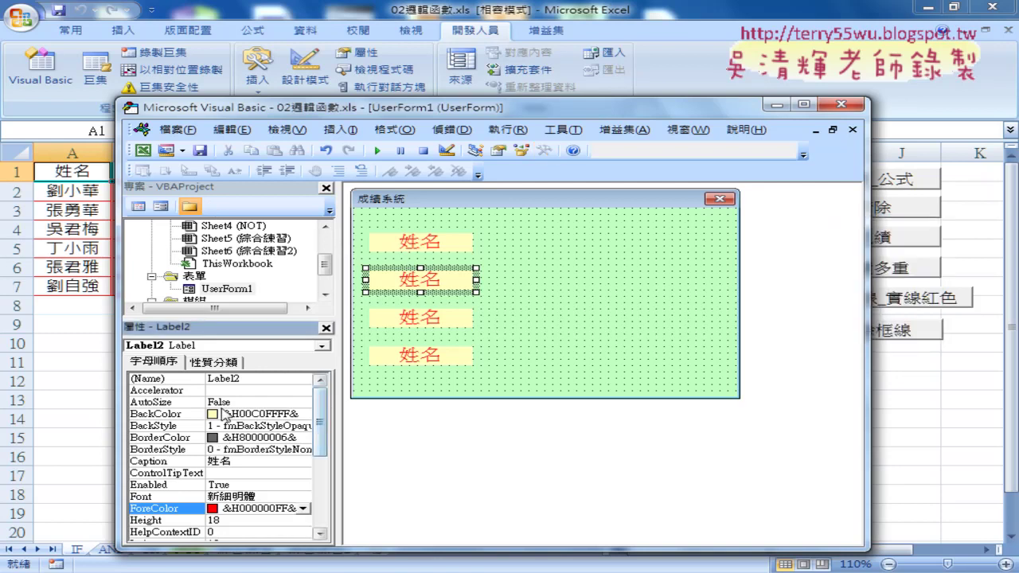
left_click(167, 464)
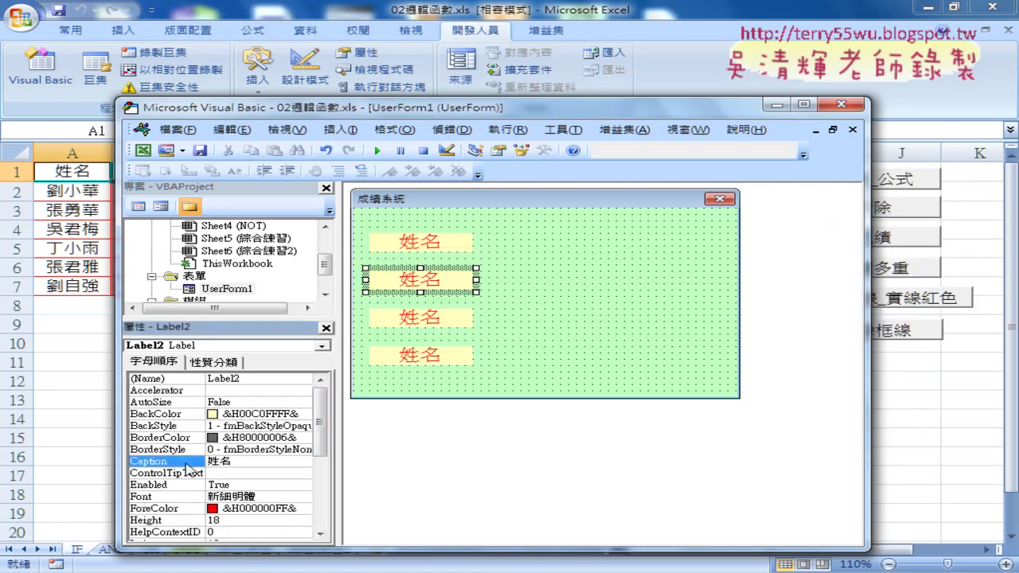
left_click(41, 290)
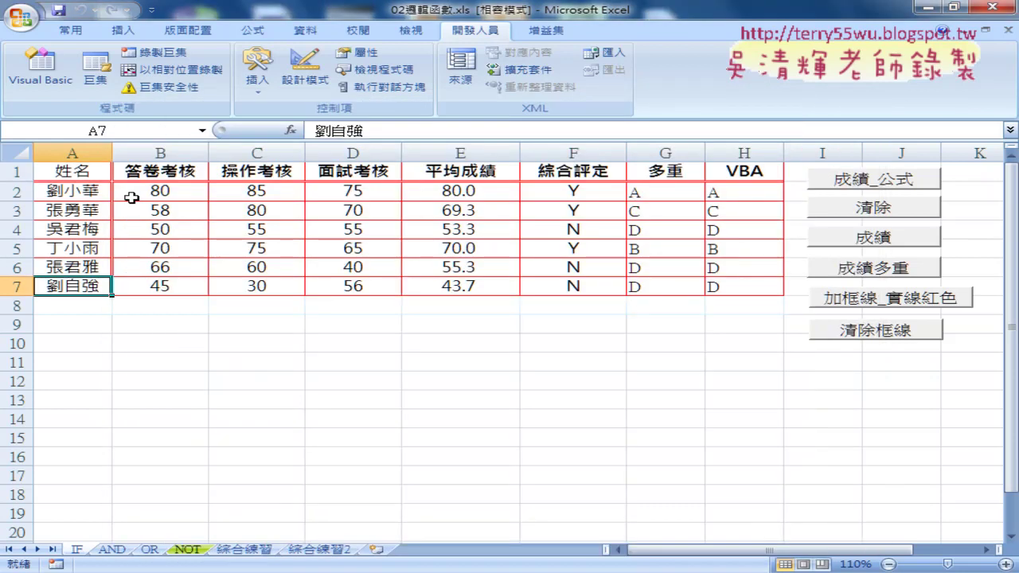
left_click(159, 172)
left_click_drag(381, 129, 314, 130)
right_click(334, 129)
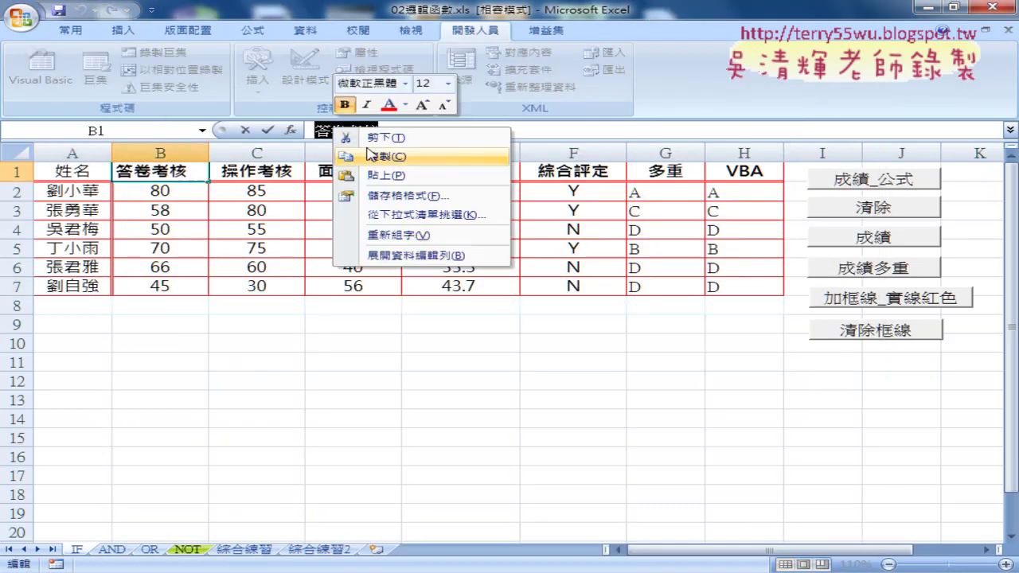
left_click(364, 156)
key("Escape")
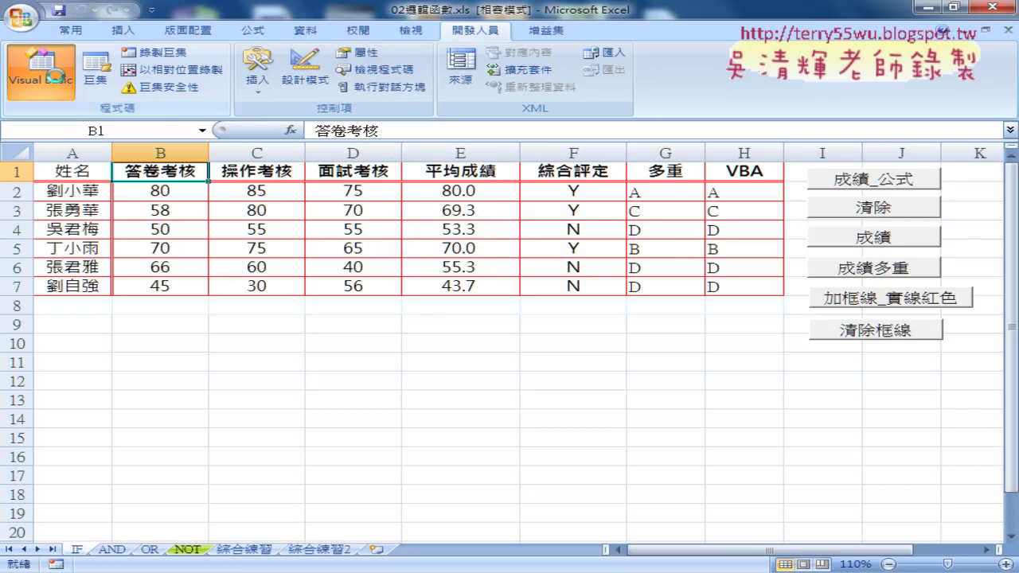
- Paste 答卷考核 into the second label's Caption property
left_click(40, 70)
left_click(244, 462)
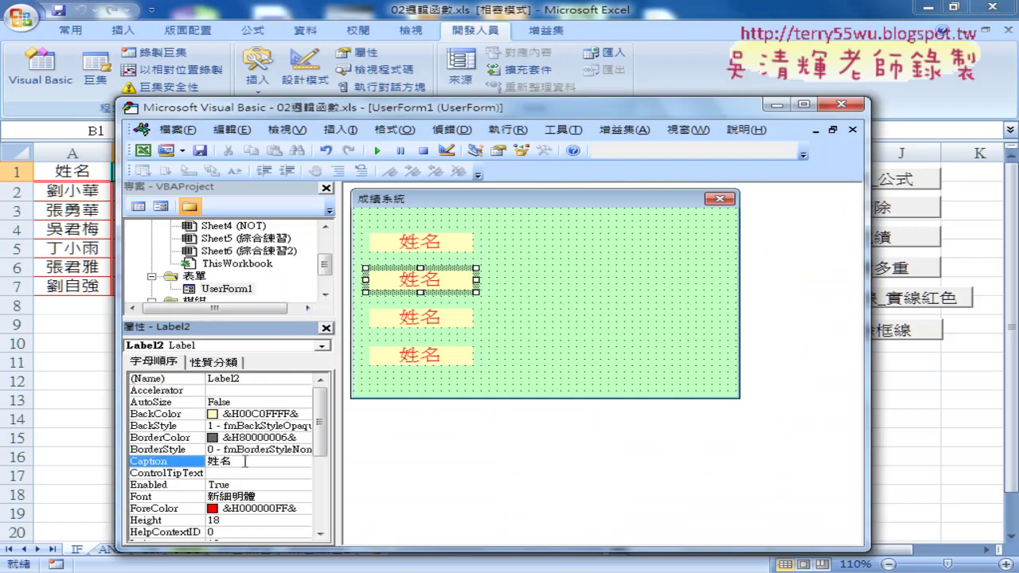
right_click(231, 464)
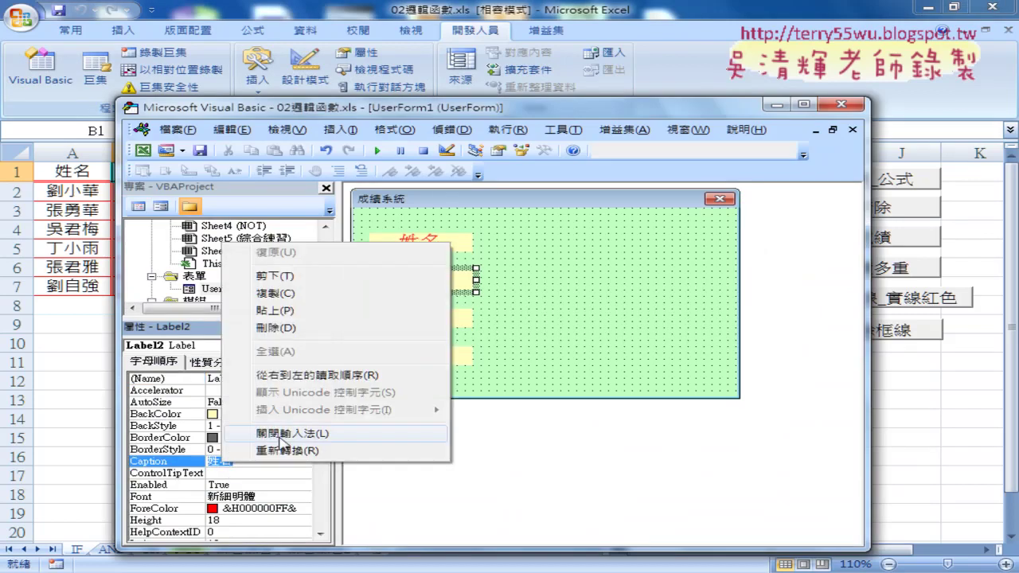
left_click(308, 313)
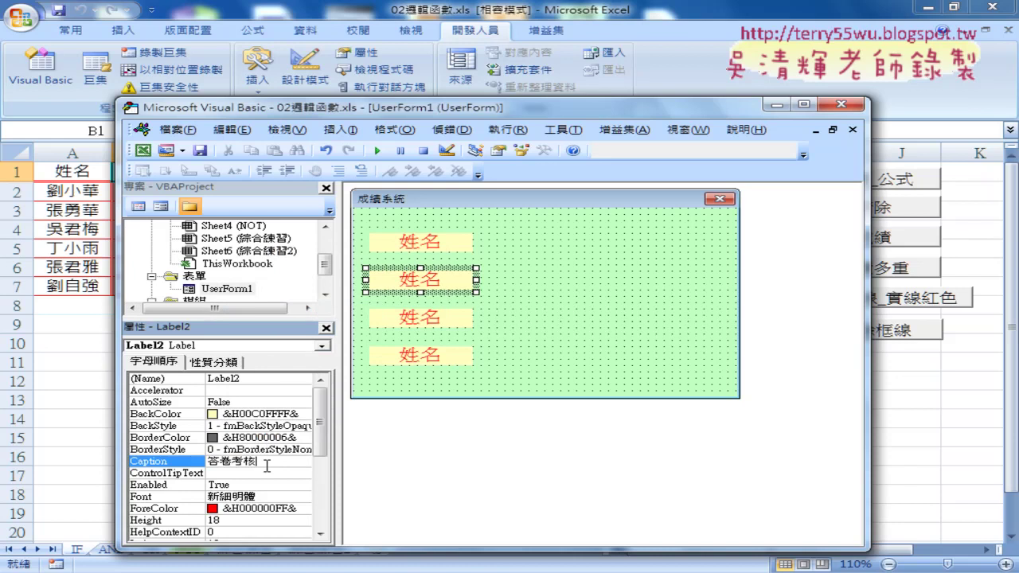
key("Return")
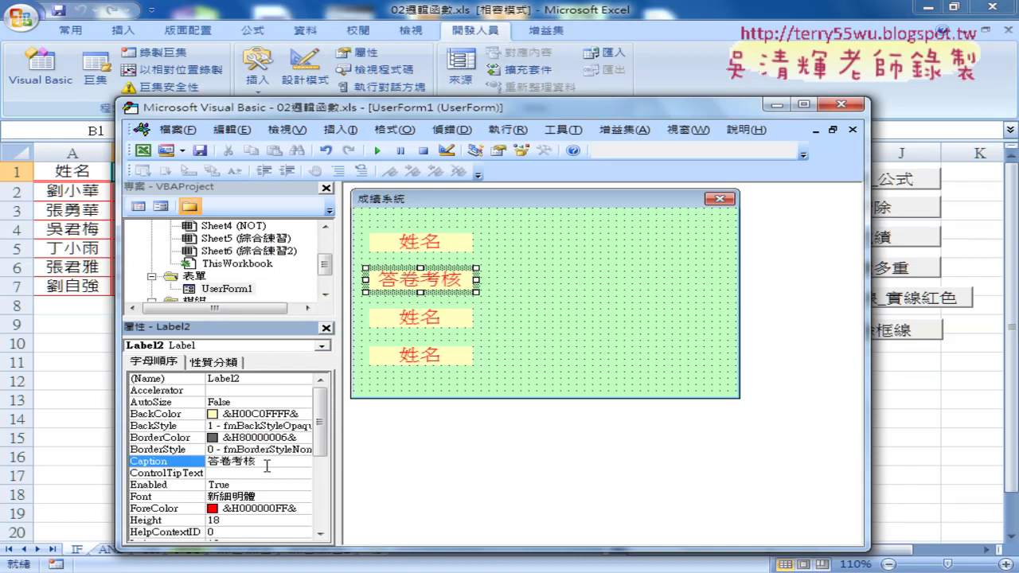
left_click(553, 275)
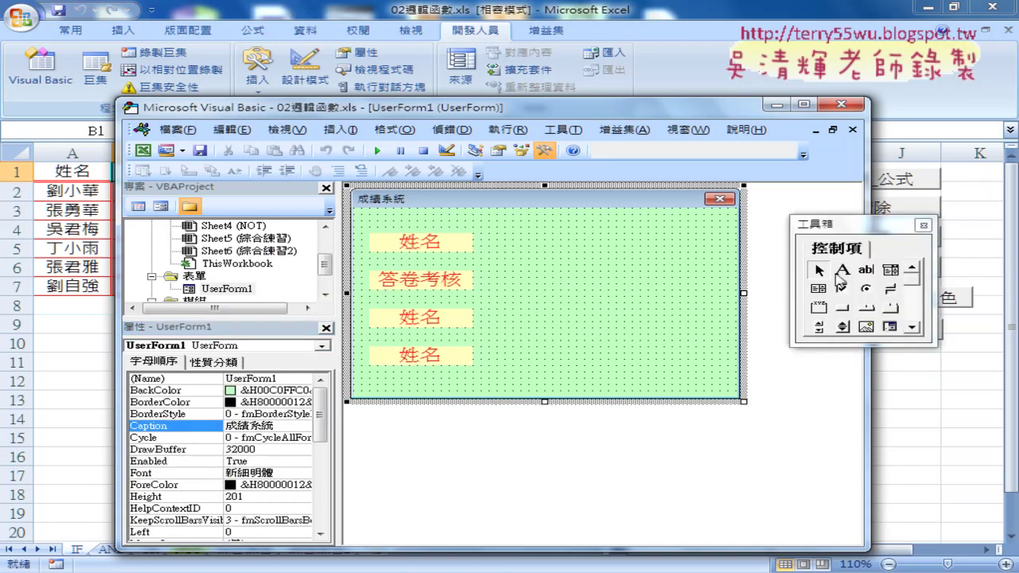
- Draw a text box to the right of the first 姓名 label
left_click(866, 270)
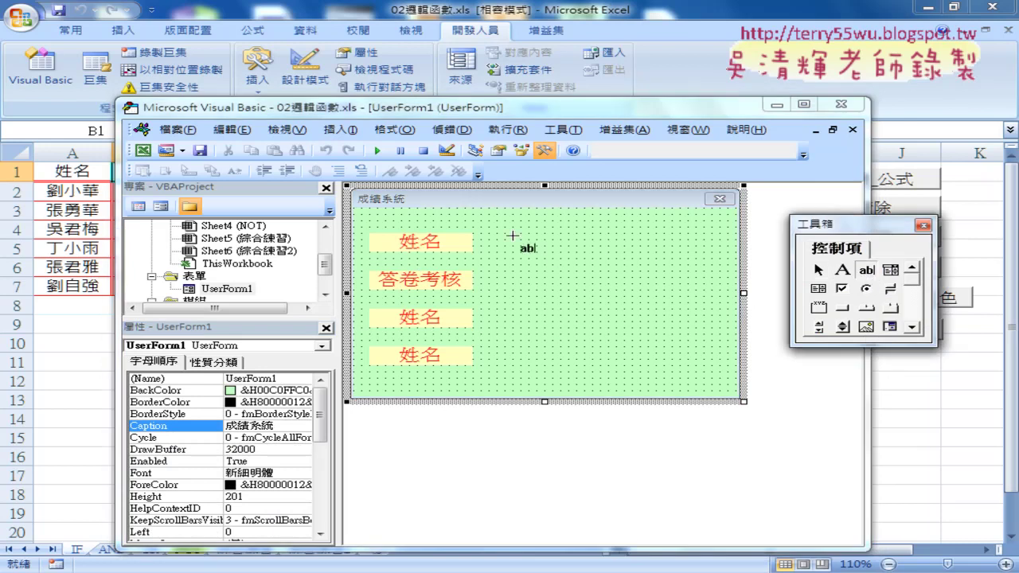
mouse_move(497, 234)
left_mouse_down()
mouse_move(570, 257)
mouse_move(624, 257)
left_mouse_up()
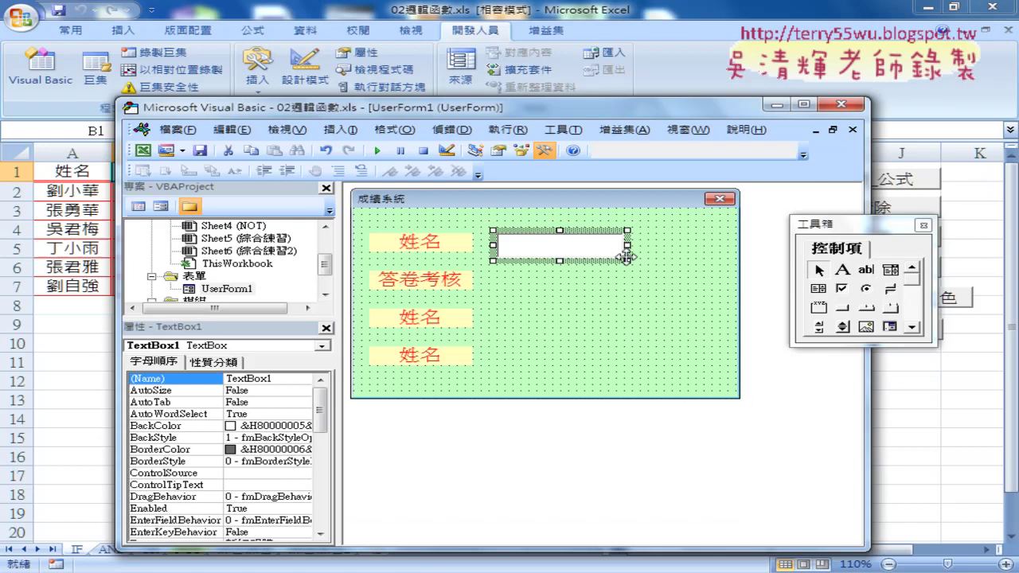
left_click(590, 288)
- Adjust the text box's height and width to fit beside the label
left_click(561, 255)
left_click_drag(559, 248, 559, 249)
left_click_drag(559, 252, 560, 251)
left_click(618, 265)
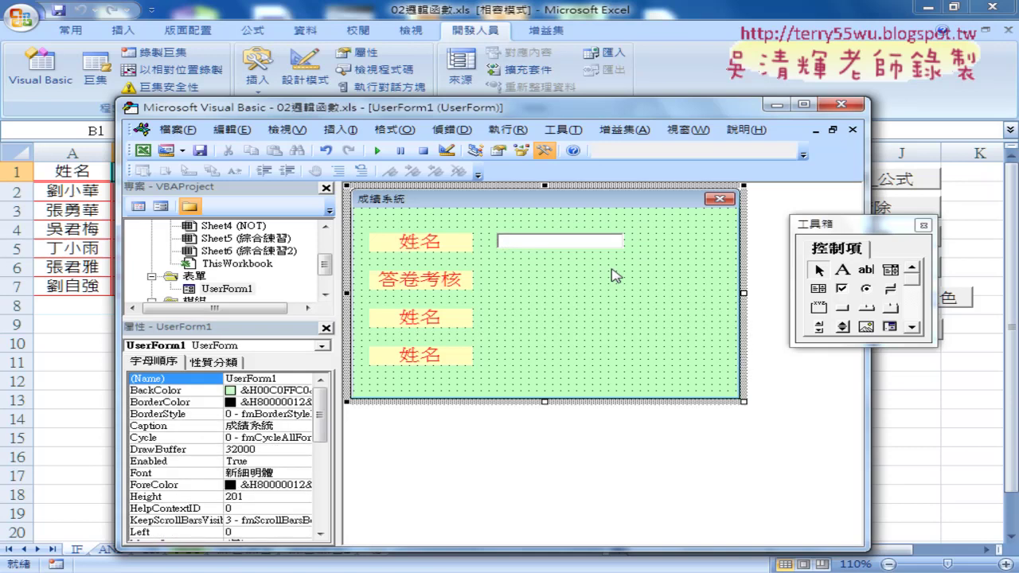
left_click(564, 247)
left_click_drag(561, 255, 555, 245)
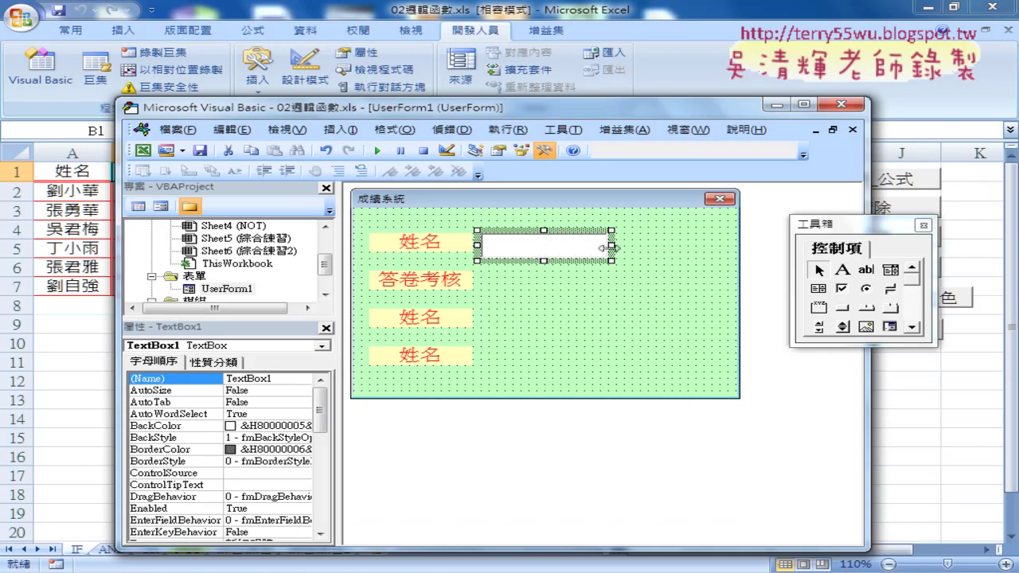
left_click_drag(618, 246, 626, 246)
left_click(653, 278)
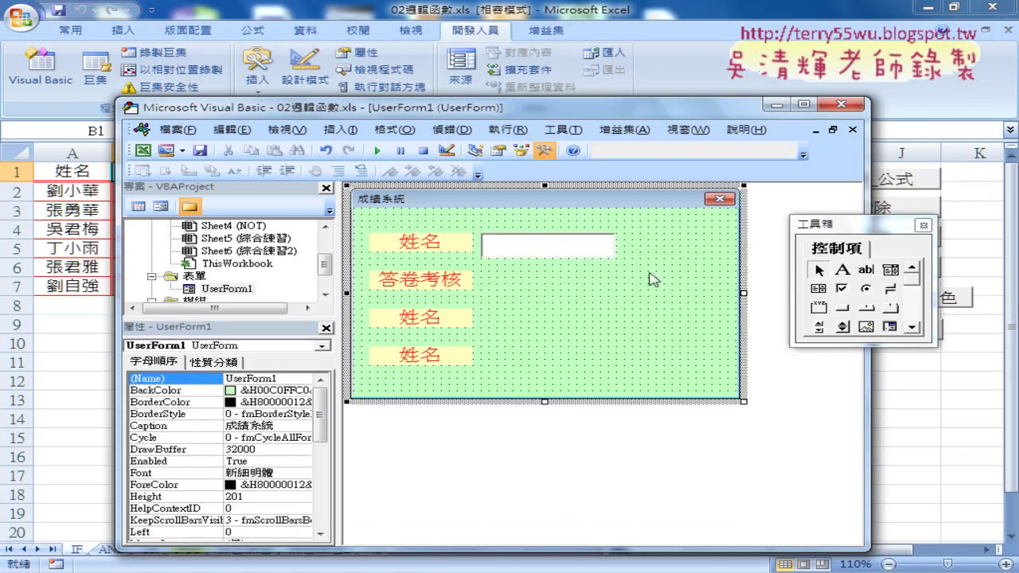
left_click(564, 260)
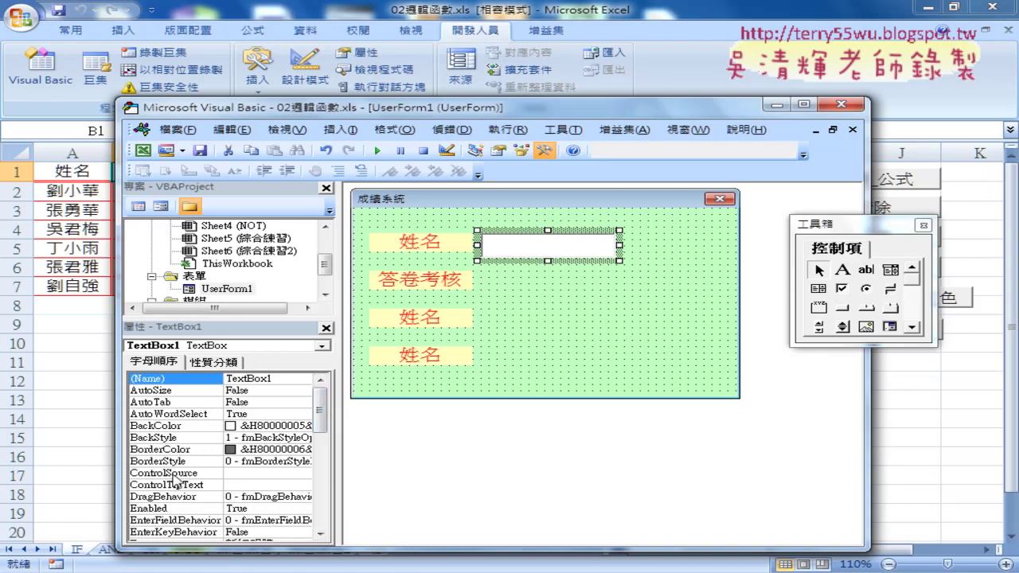
- Set TextBox1's font size to 16
left_click(330, 448)
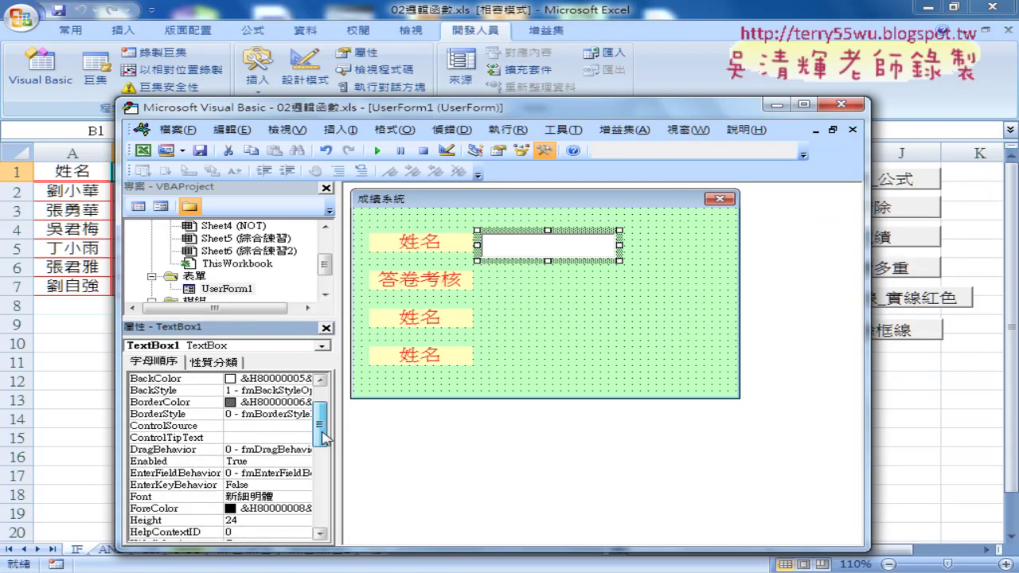
left_click(168, 497)
left_click(302, 497)
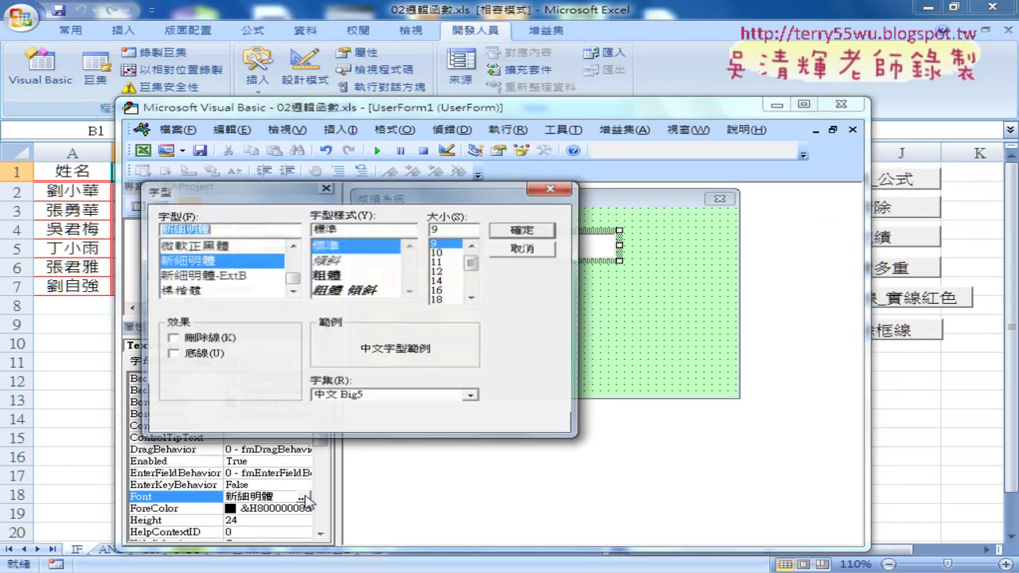
left_click(443, 290)
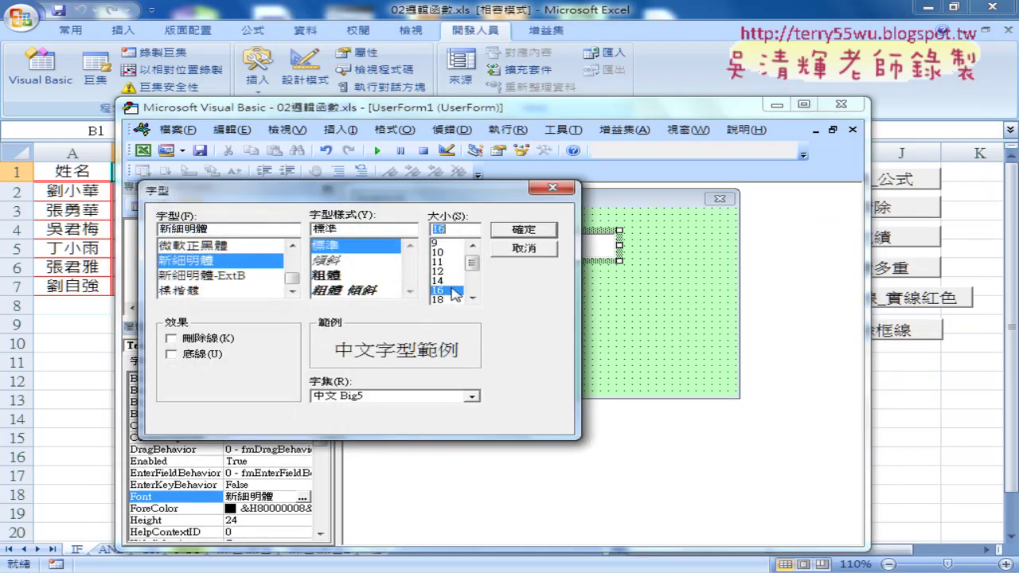
left_click(532, 231)
- Copy the text box beside the three lower labels and select all four boxes
left_click_drag(553, 255, 562, 366)
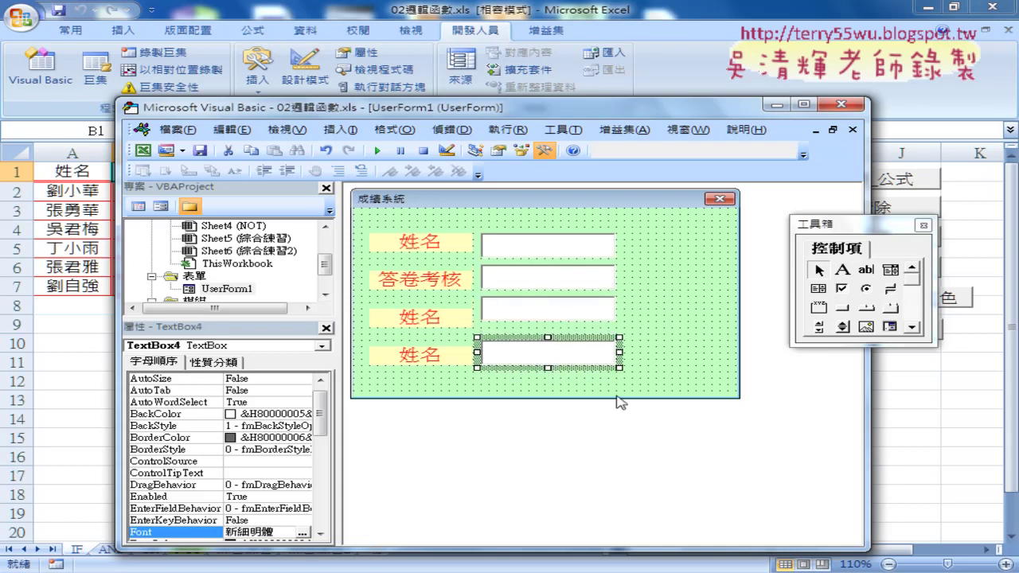
left_click(641, 388)
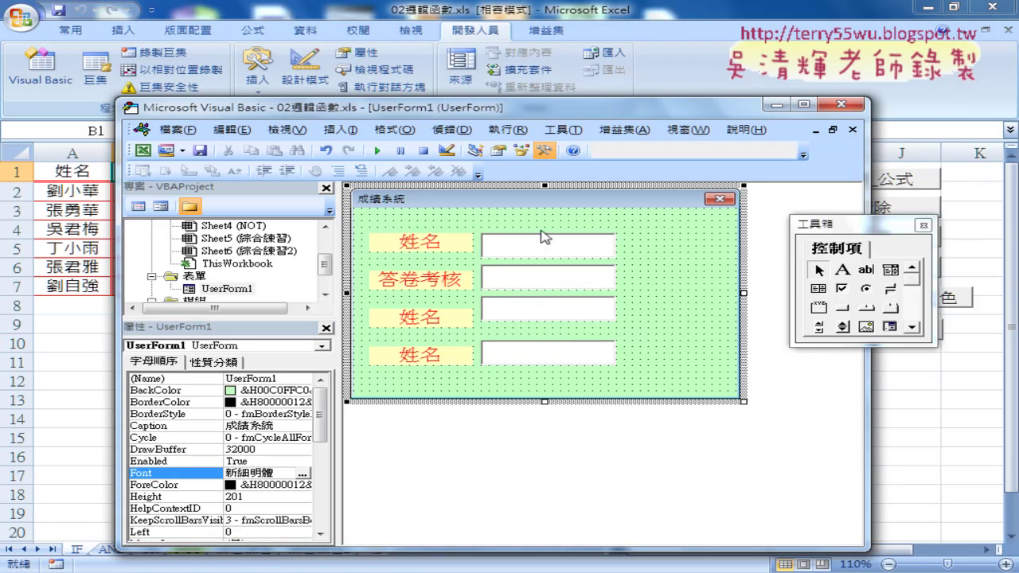
left_click_drag(545, 219, 546, 385)
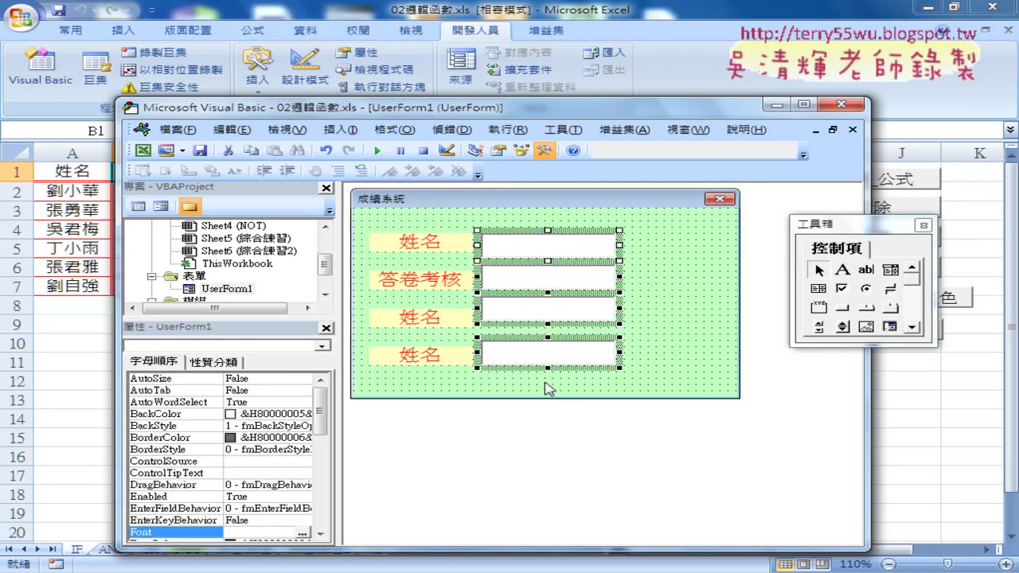
- Space the four text boxes evenly and widen the form slightly to the right
left_click(396, 130)
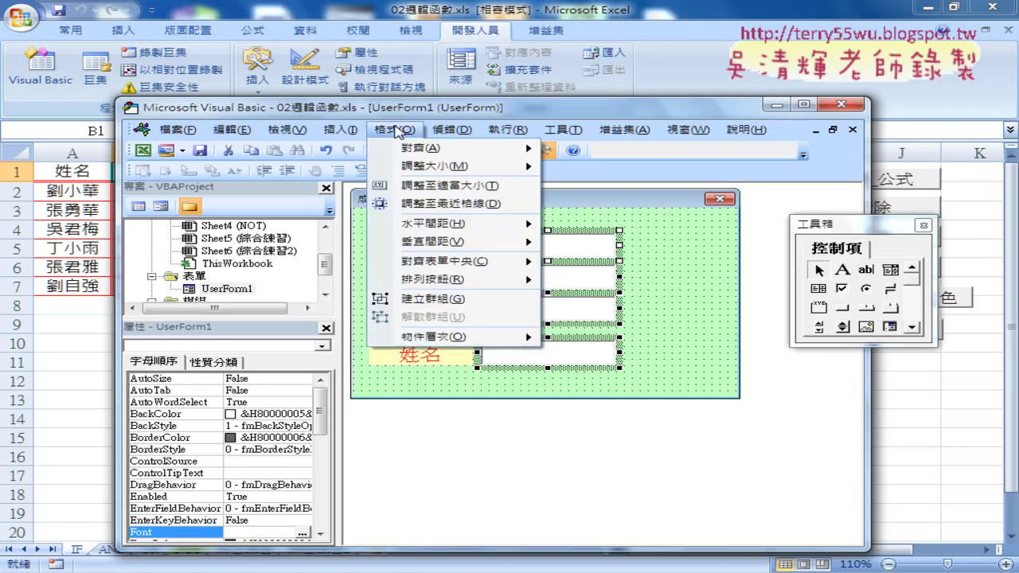
mouse_move(439, 245)
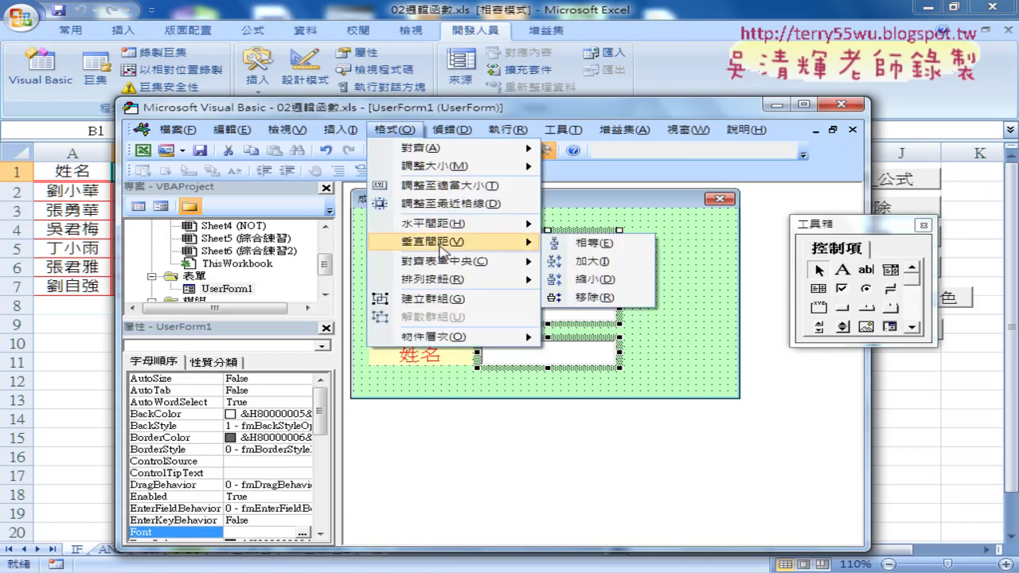
left_click(605, 246)
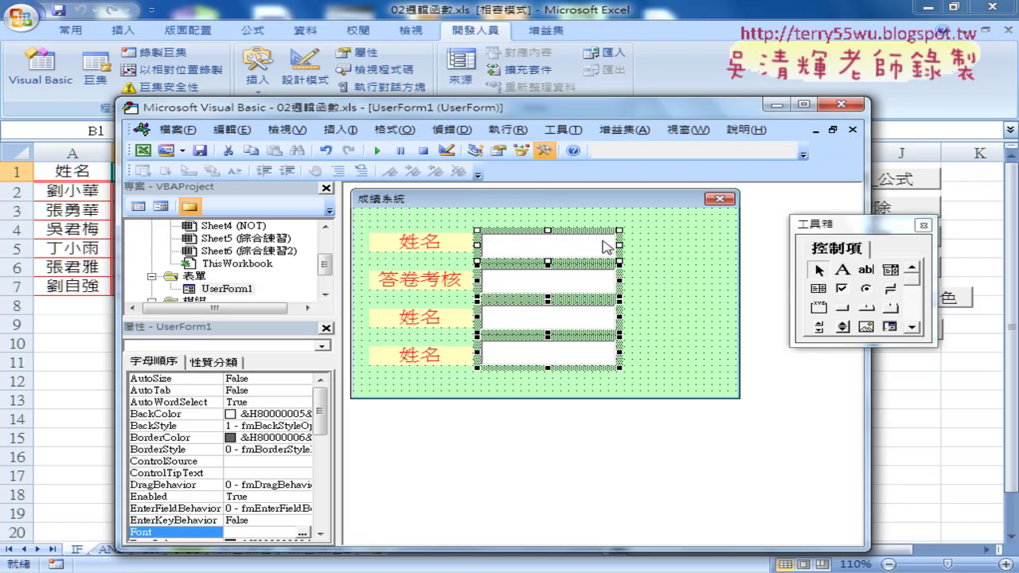
left_click(676, 221)
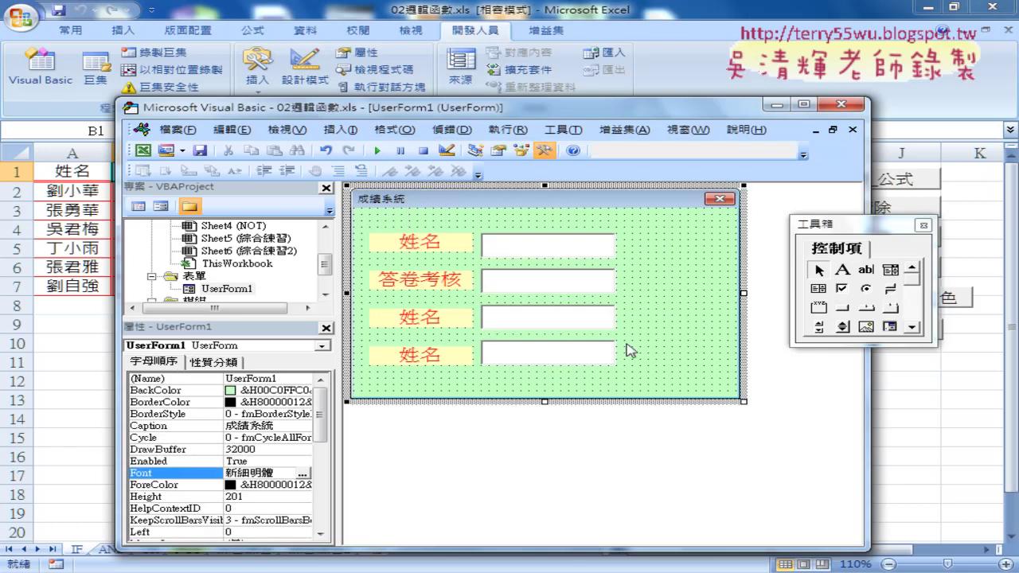
left_click_drag(745, 294, 762, 294)
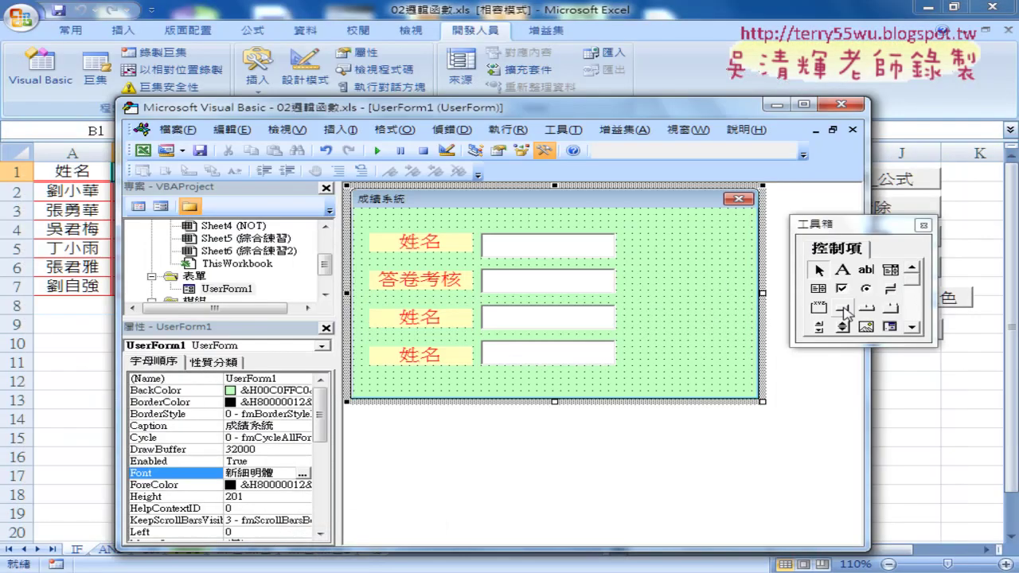
left_click(844, 310)
- Draw a command button at the form's top right and caption it 新增
left_click_drag(645, 235, 737, 261)
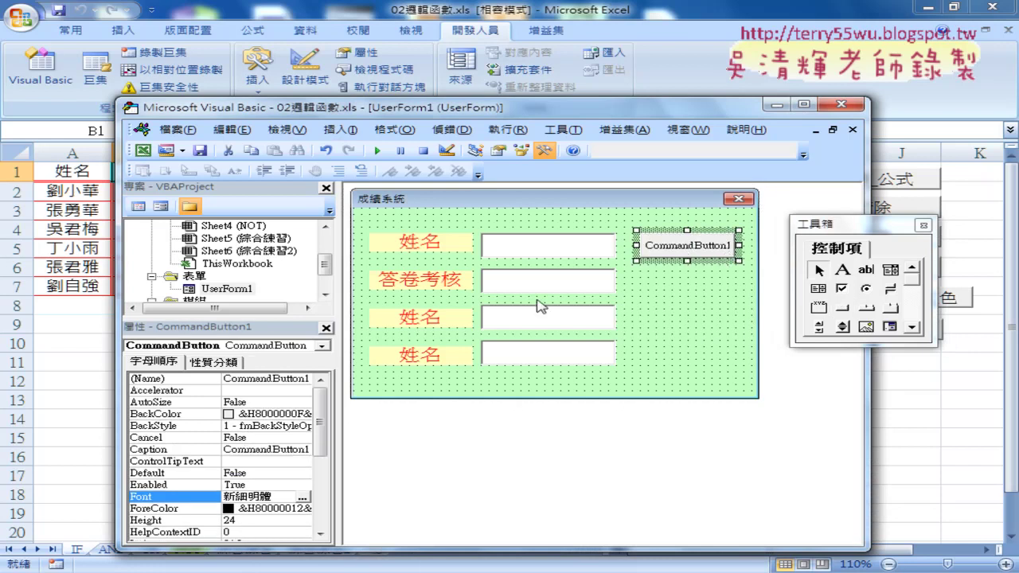
left_click(163, 450)
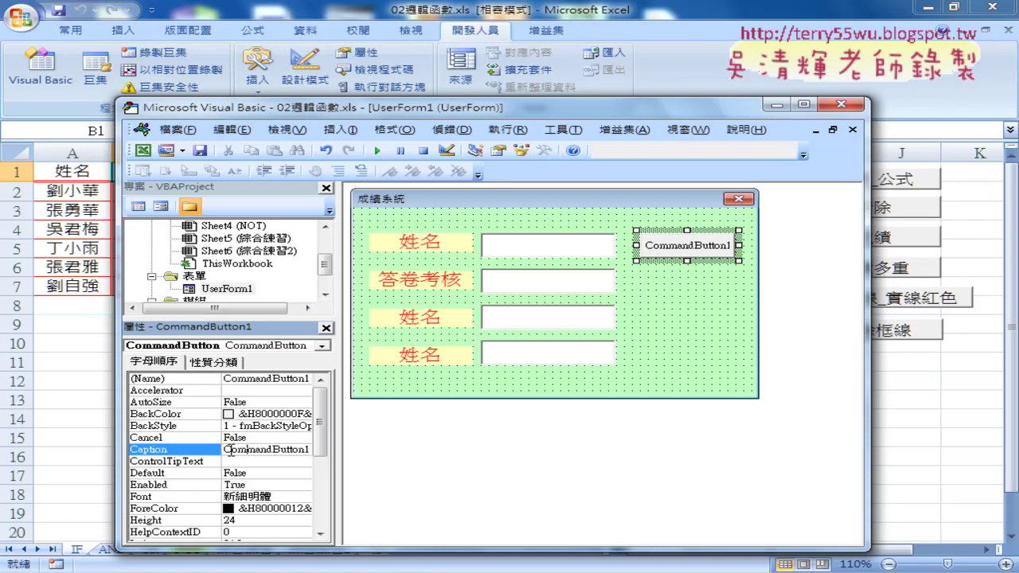
left_click_drag(226, 451, 311, 451)
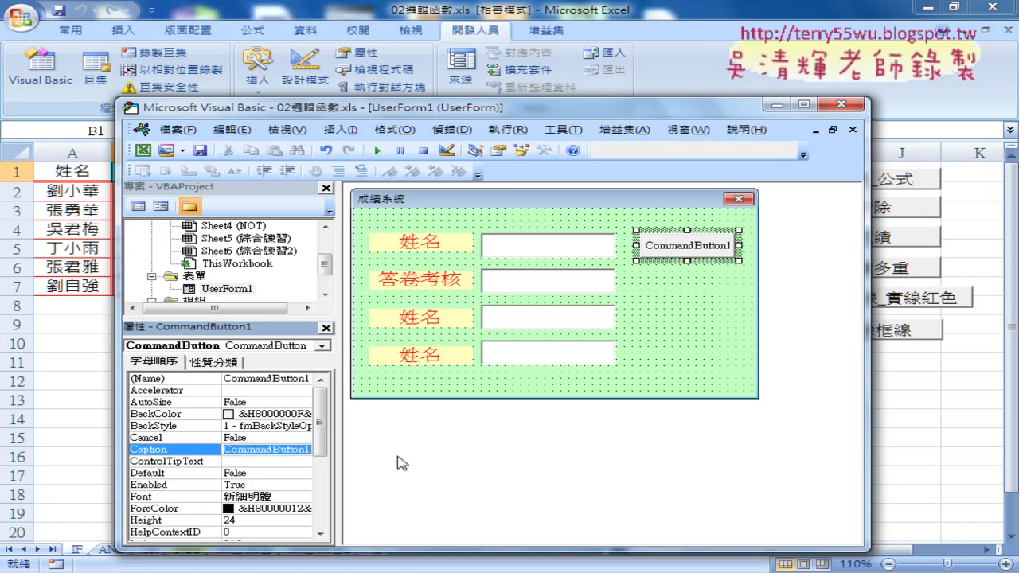
key("BackSpace")
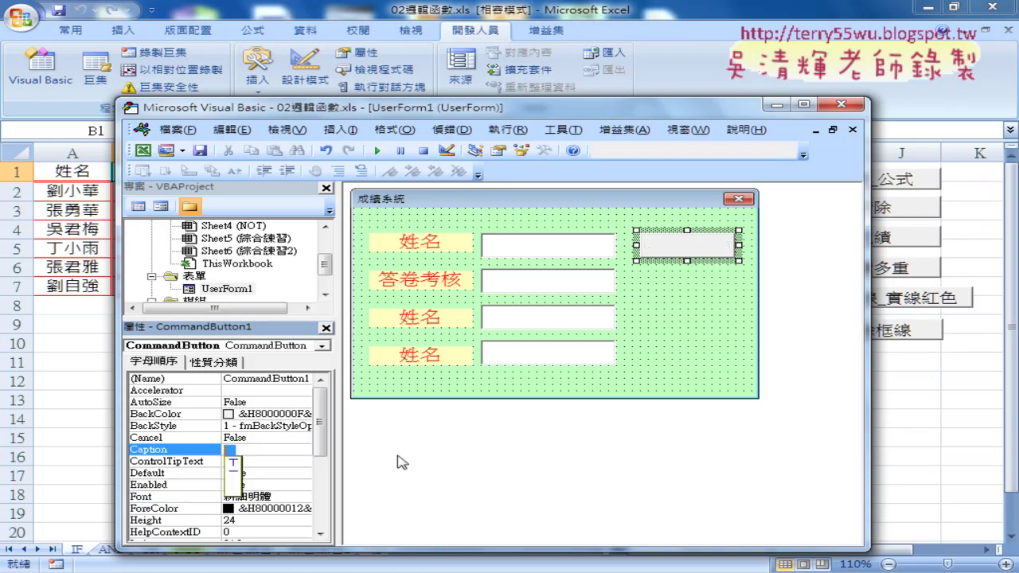
type("心")
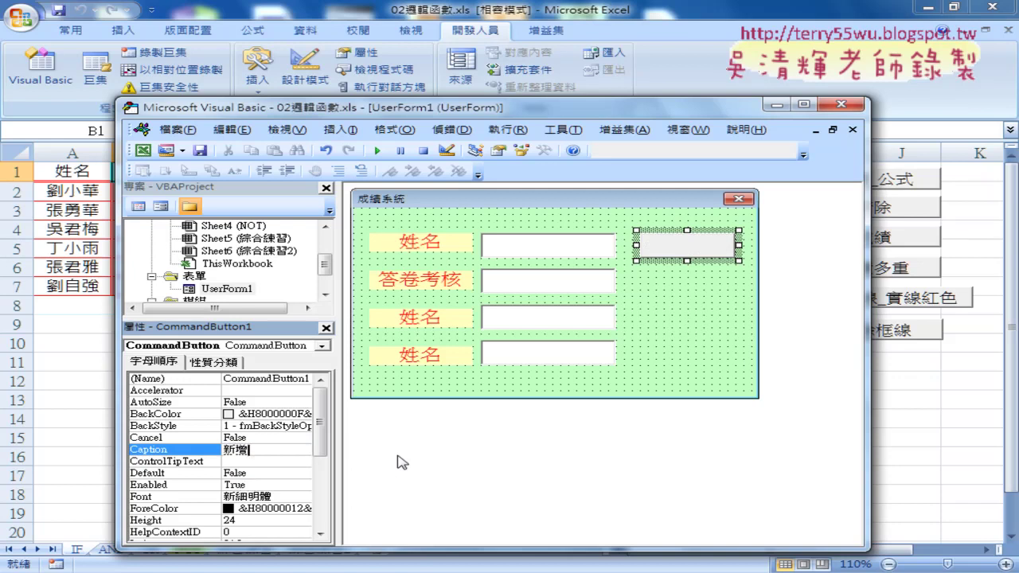
type("新增")
- Set the button's font size to 16
left_click(164, 497)
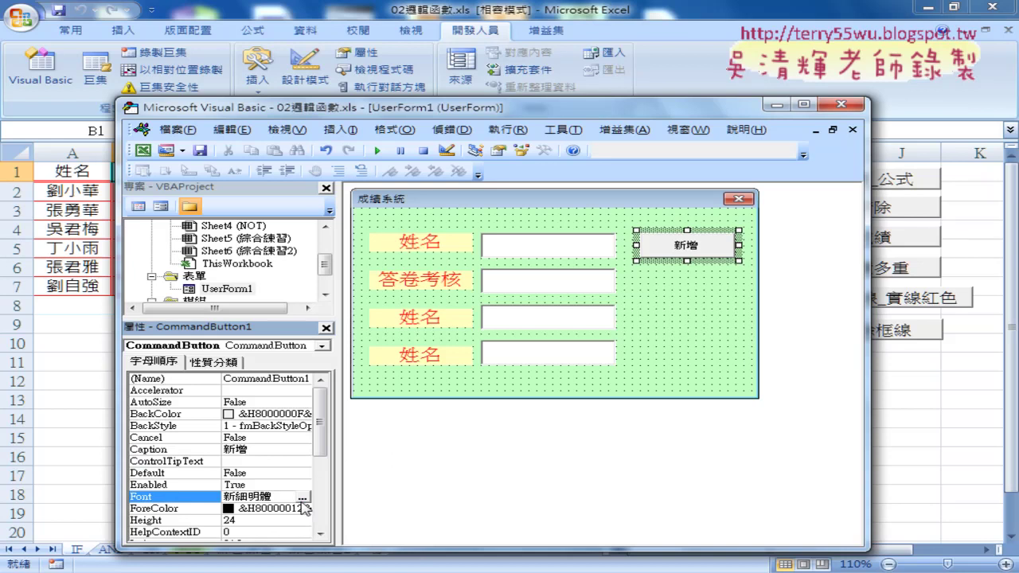
left_click(302, 496)
left_click(439, 290)
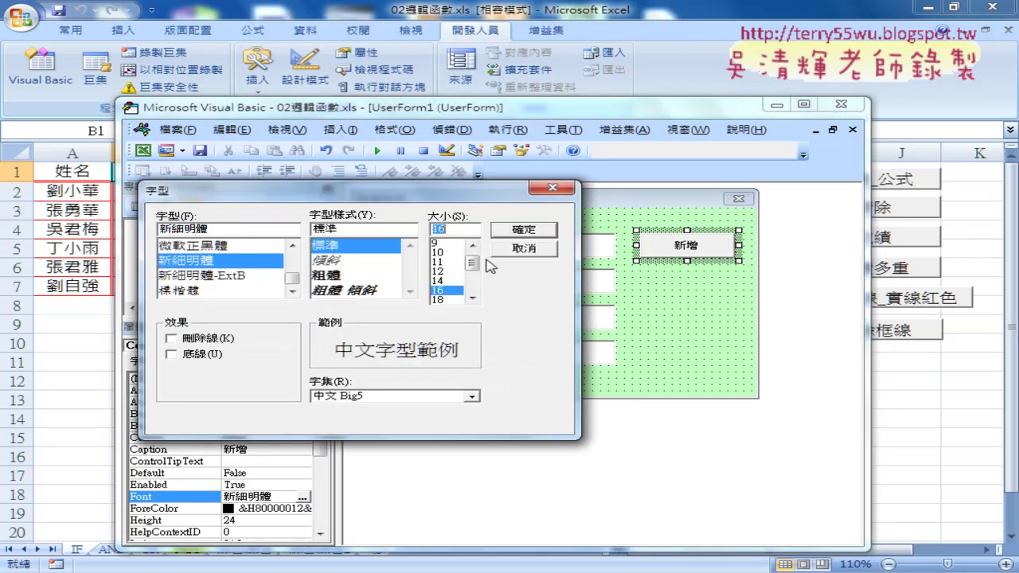
left_click(503, 233)
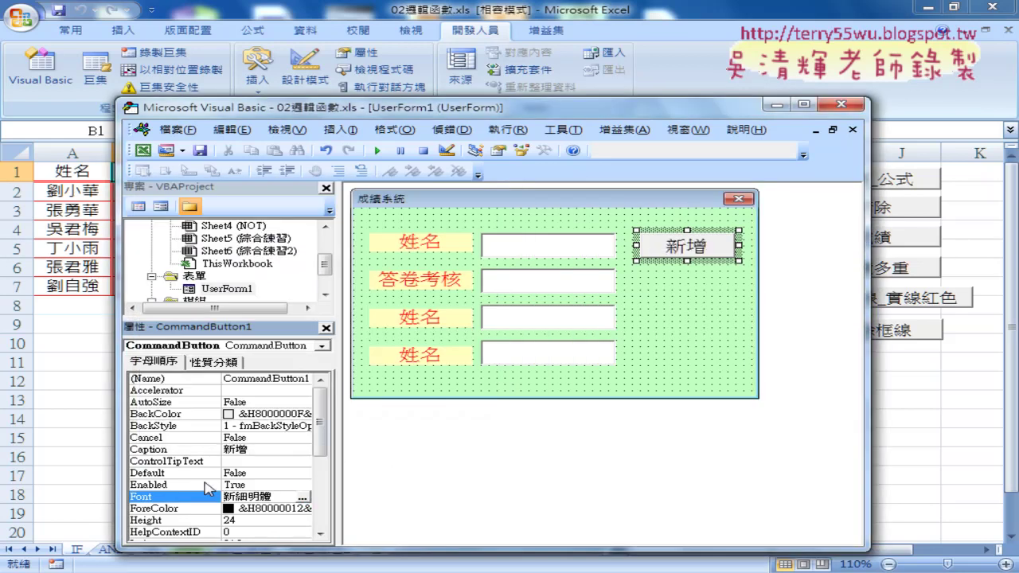
- Give the button red text and a light yellow background
left_click(185, 509)
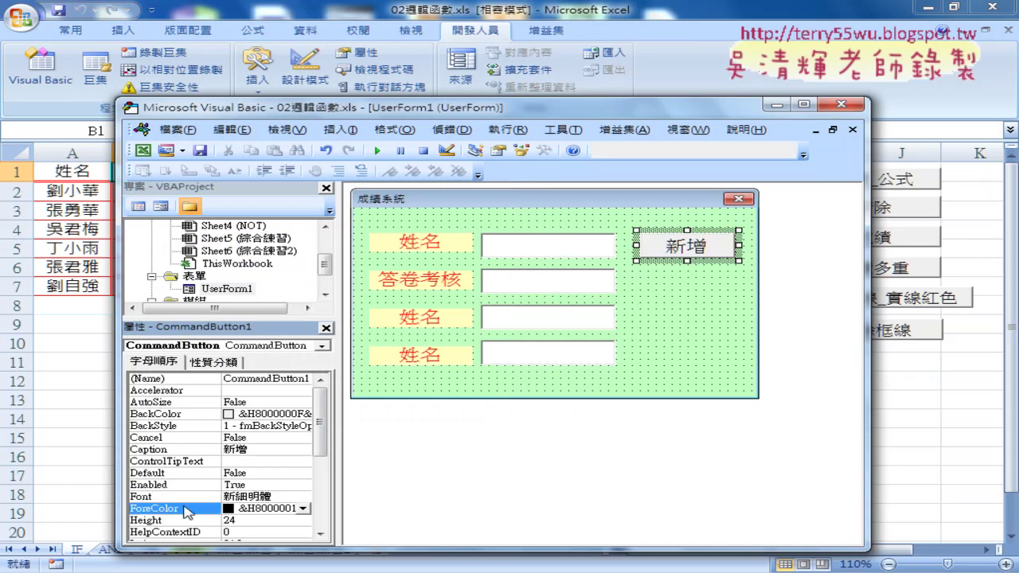
left_click(303, 509)
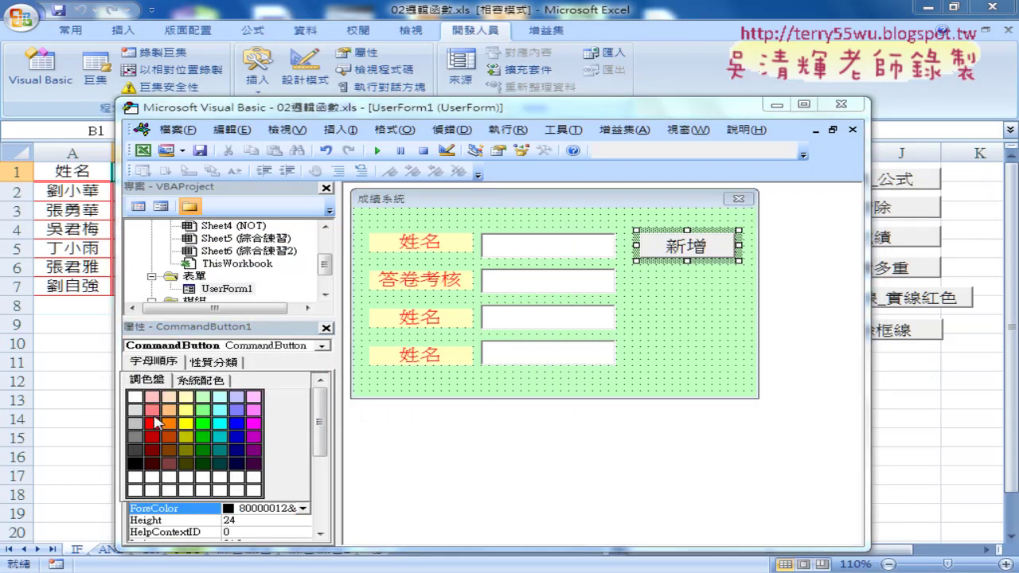
left_click(154, 423)
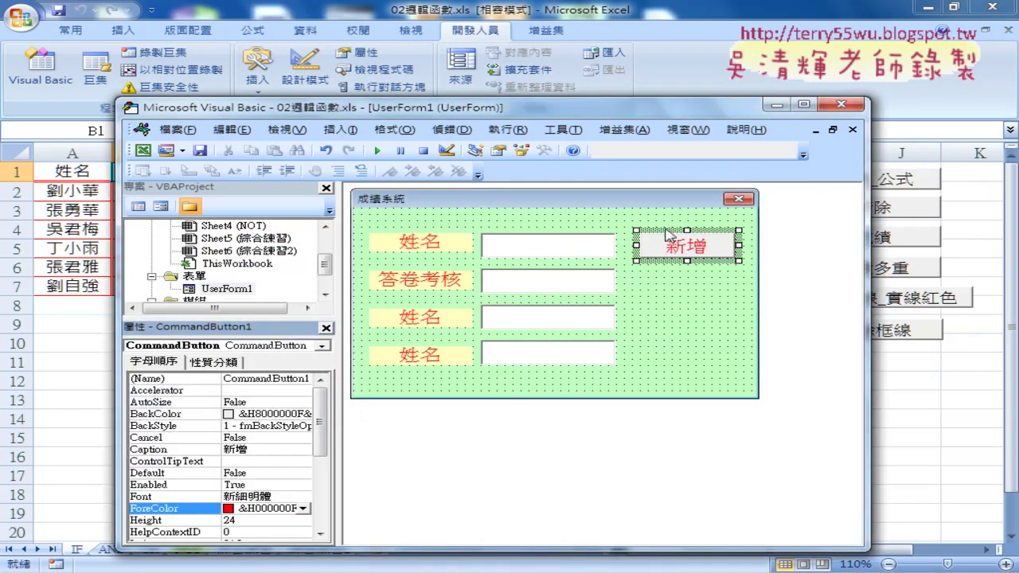
left_click(172, 420)
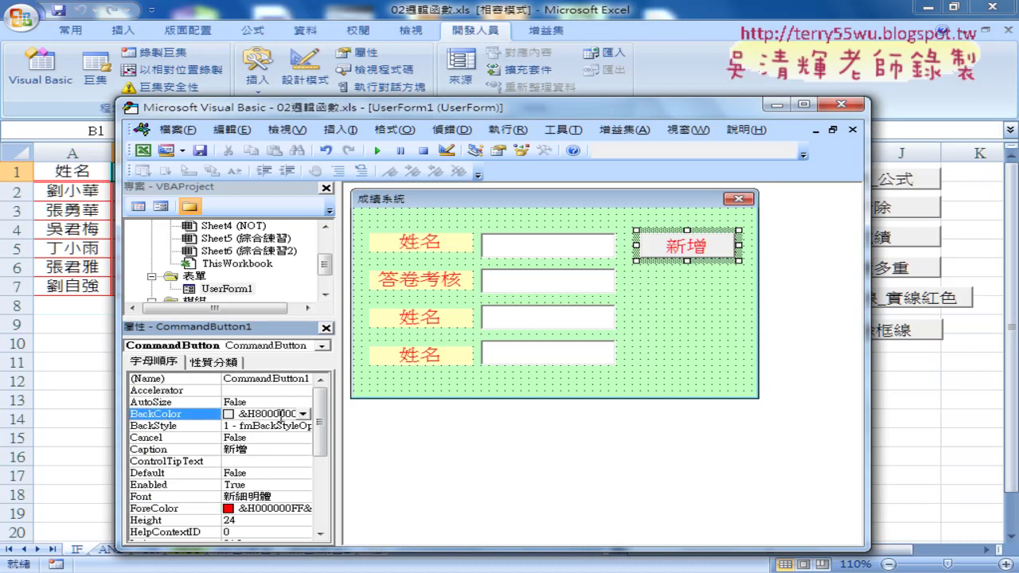
left_click(303, 414)
left_click(148, 431)
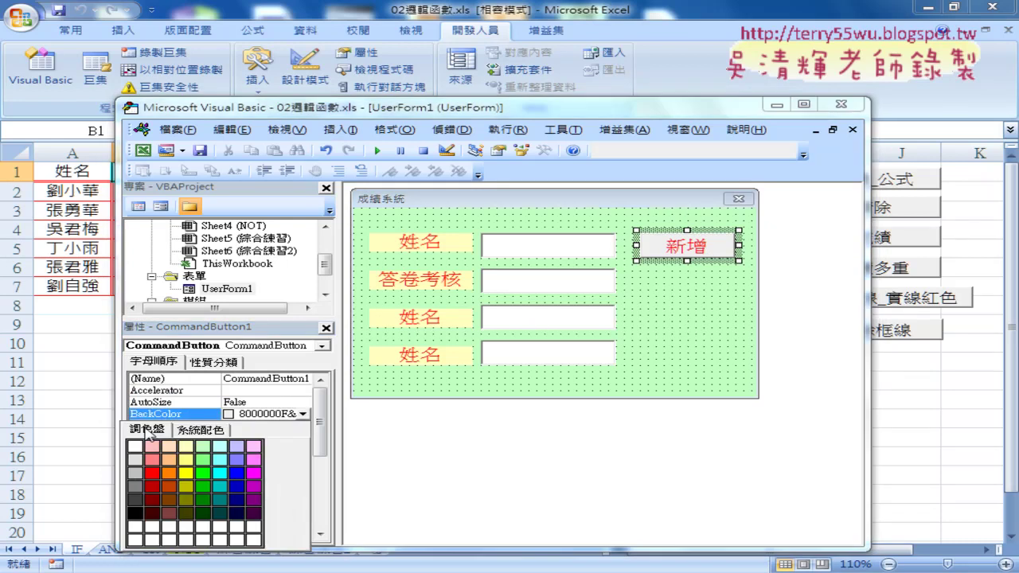
left_click(185, 448)
- Shrink the form slightly in height and width
left_click(548, 390)
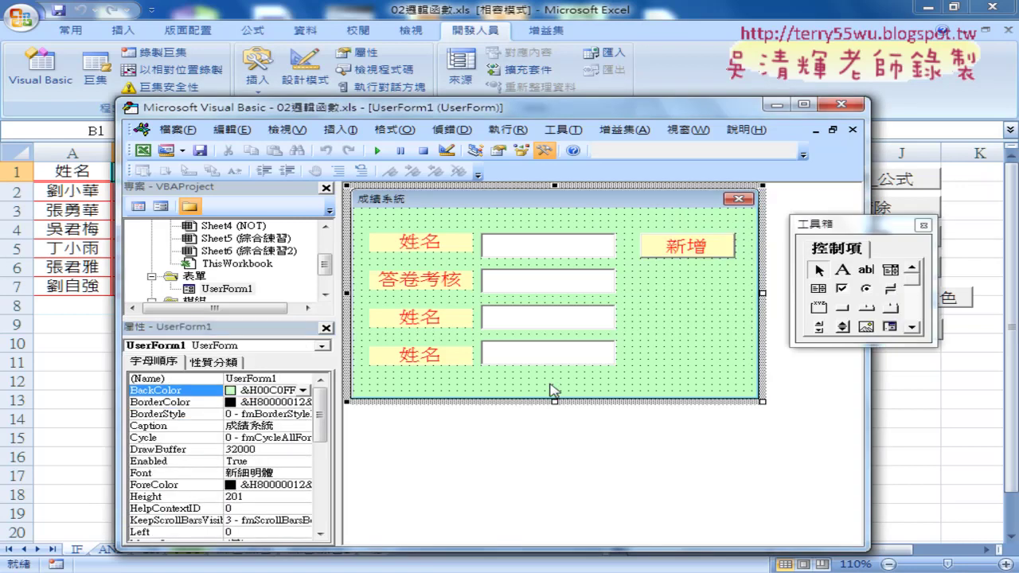
left_click_drag(555, 401, 557, 392)
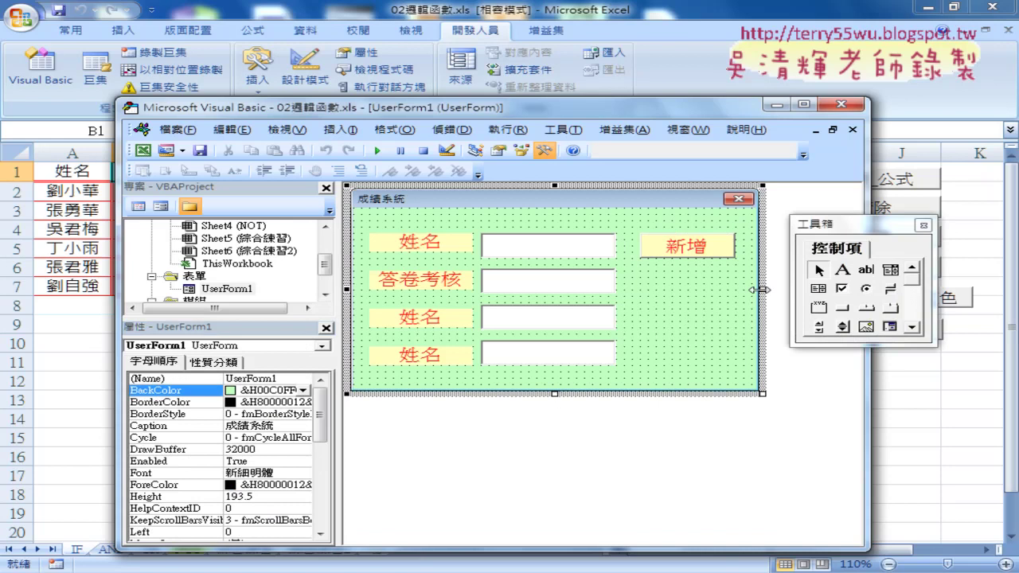
left_click_drag(763, 290, 757, 289)
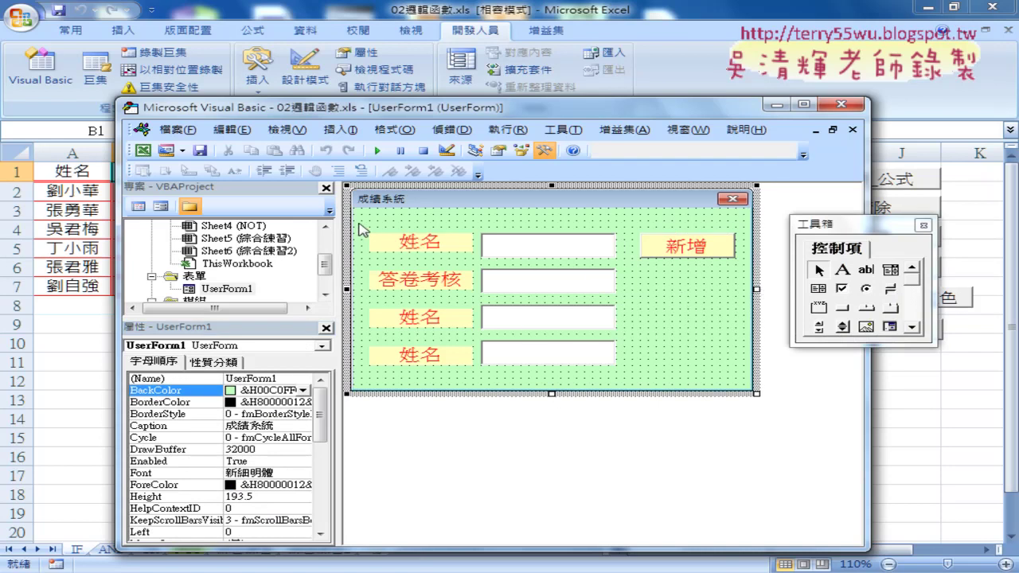
- Move all labels, text boxes and the 新增 button up together
left_click_drag(359, 219, 749, 386)
left_click(686, 257, "ctrl")
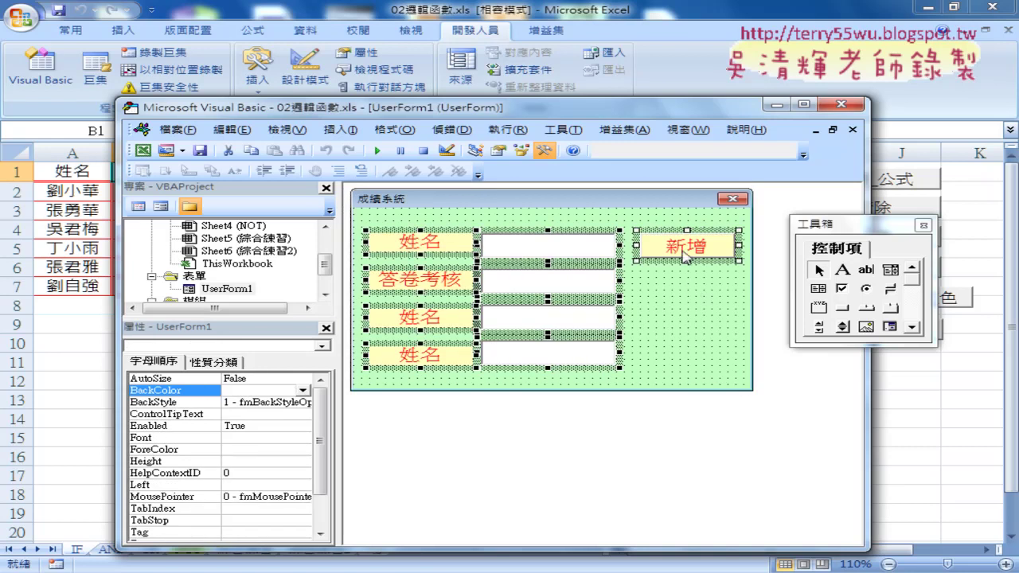
left_click_drag(687, 257, 686, 243)
- Shorten and narrow the form further to fit the controls
left_click(694, 301)
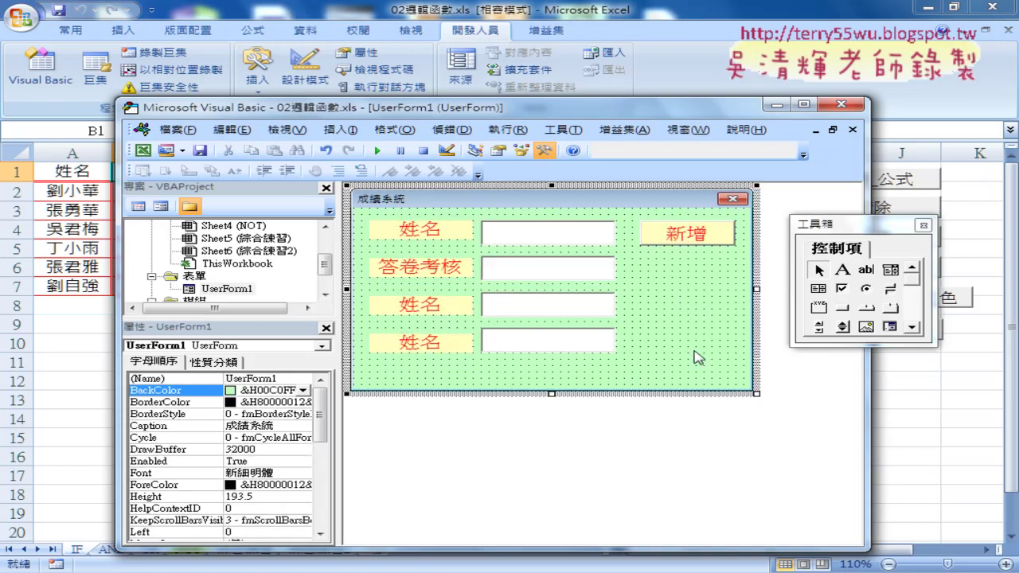
left_click_drag(552, 394, 552, 374)
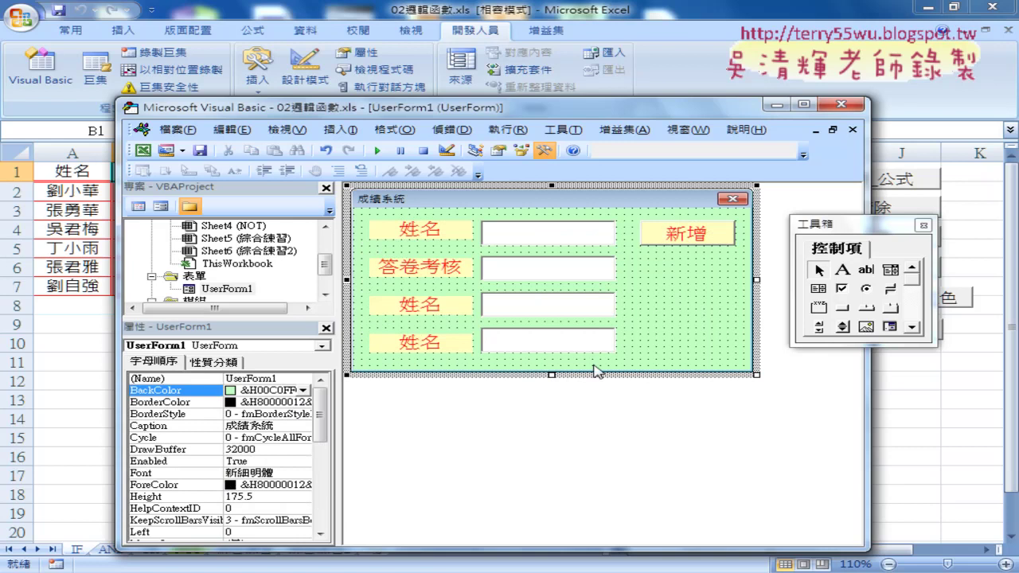
left_click_drag(755, 279, 752, 279)
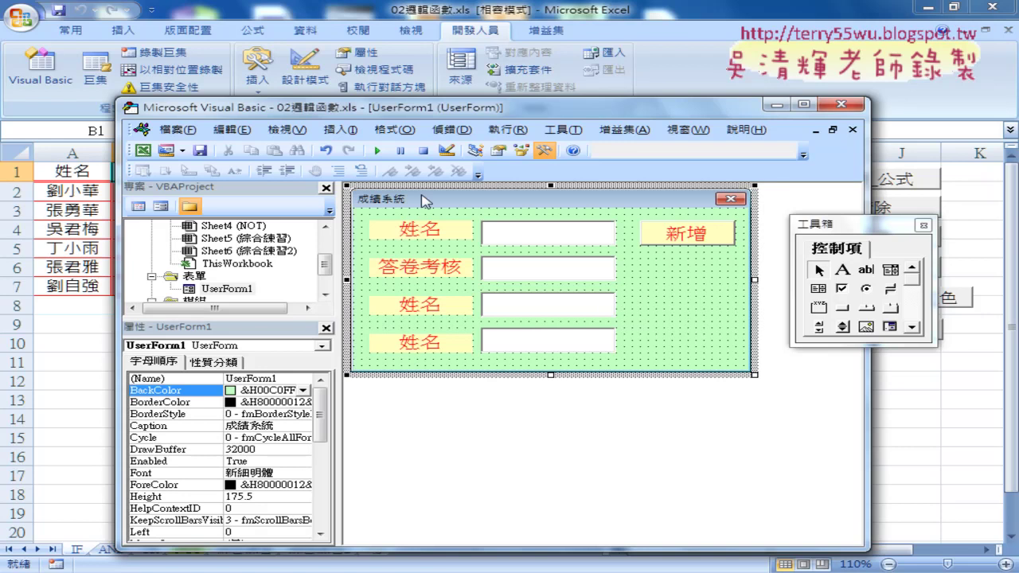
left_click(377, 151)
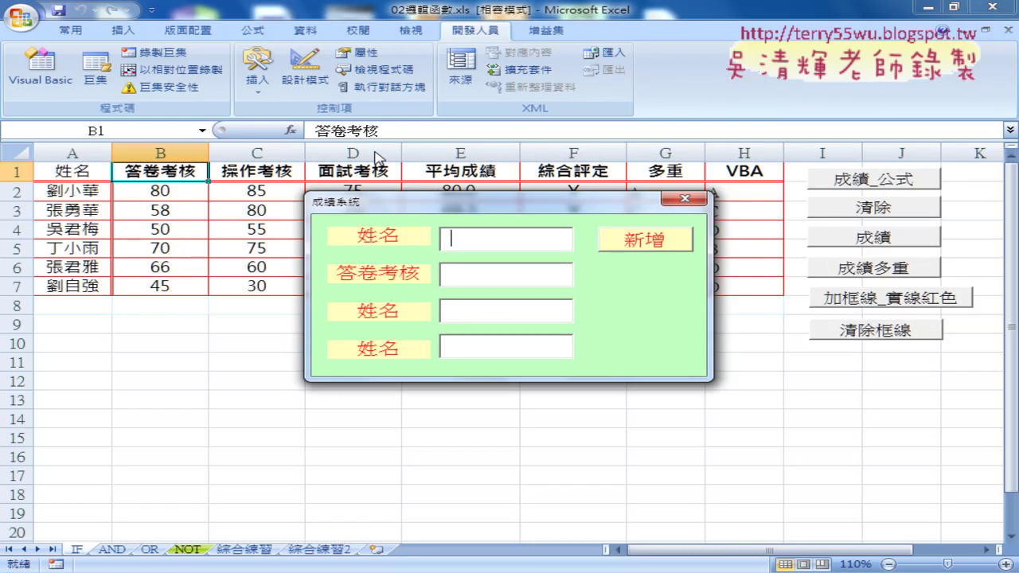
left_click(685, 198)
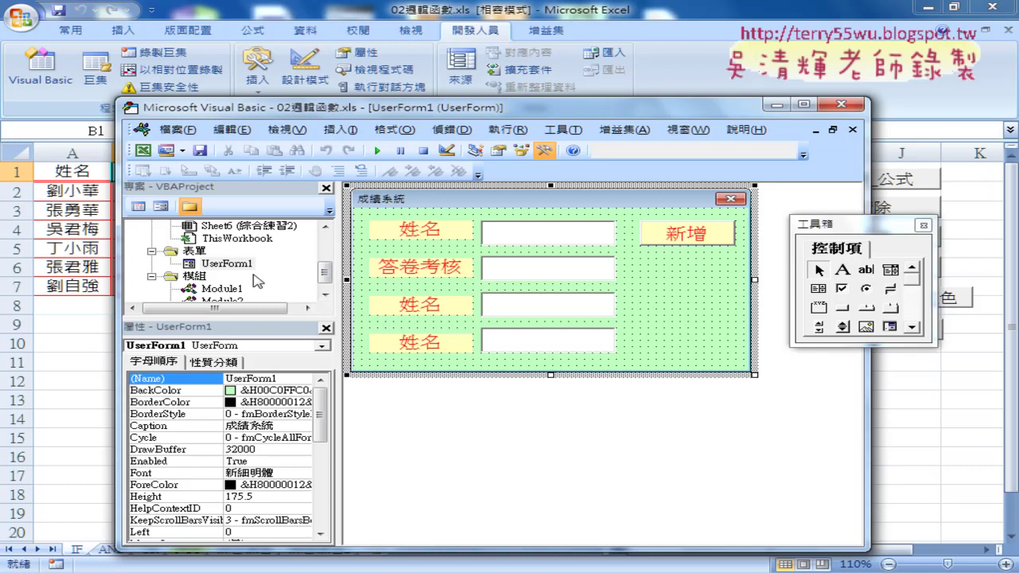
right_click(195, 241)
mouse_move(288, 313)
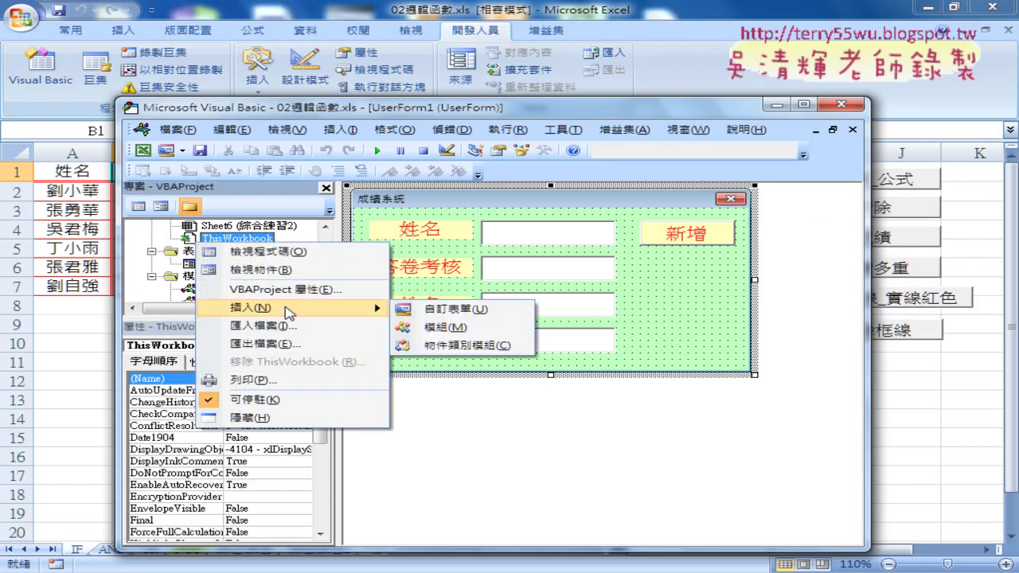
left_click(166, 260)
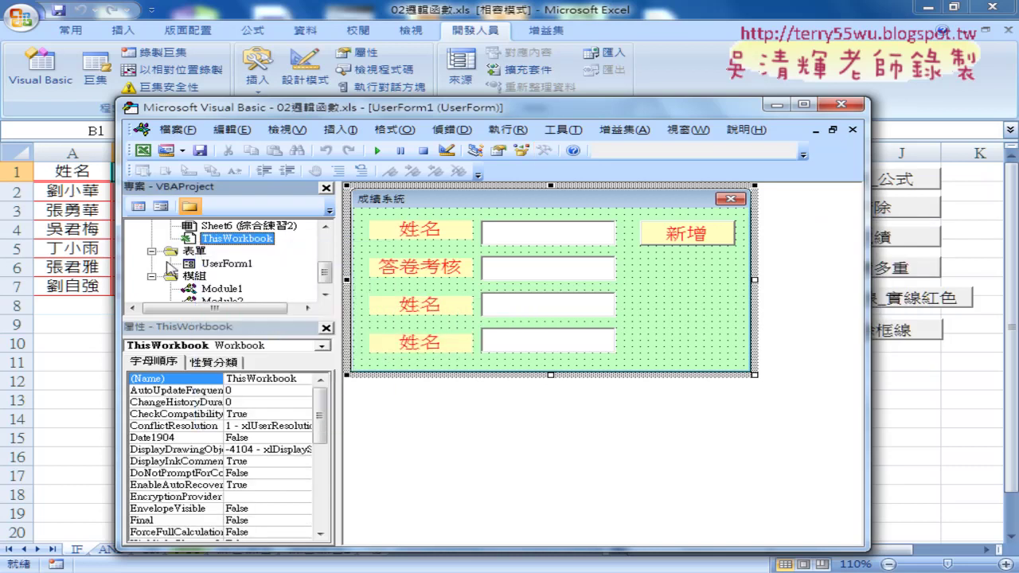
left_click(202, 265)
left_click(443, 223)
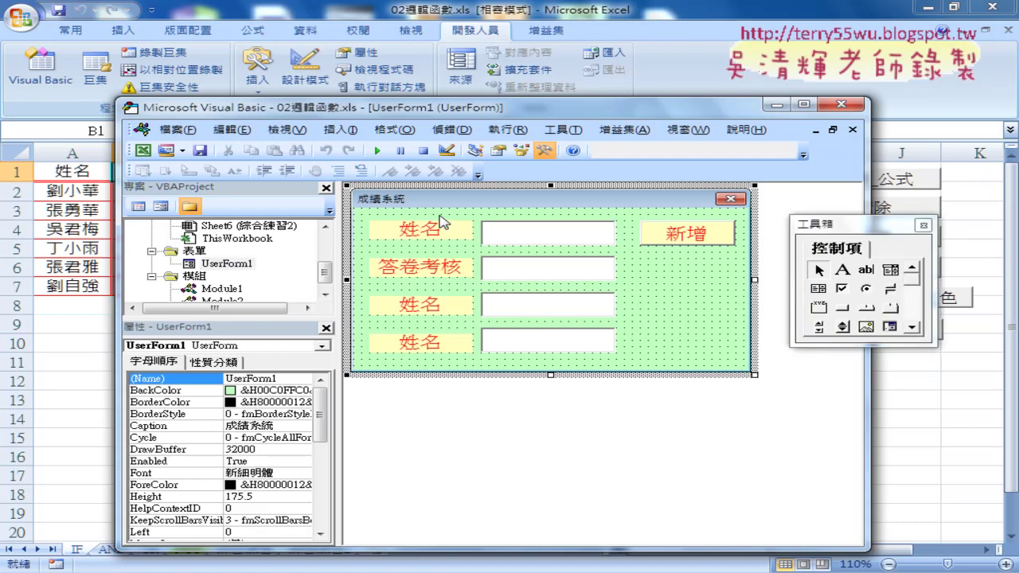
left_click(172, 427)
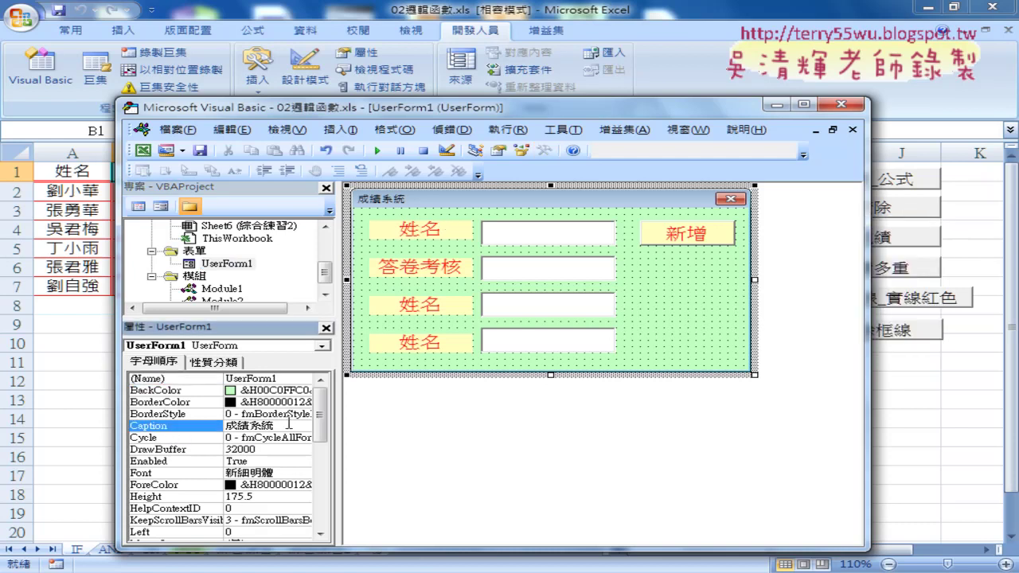
left_click(180, 391)
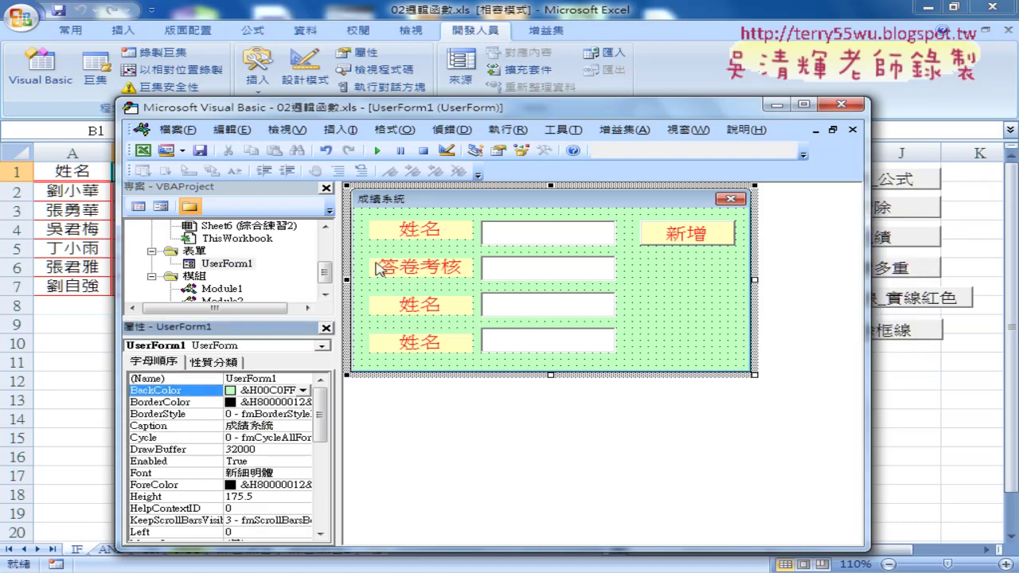
left_click(656, 271)
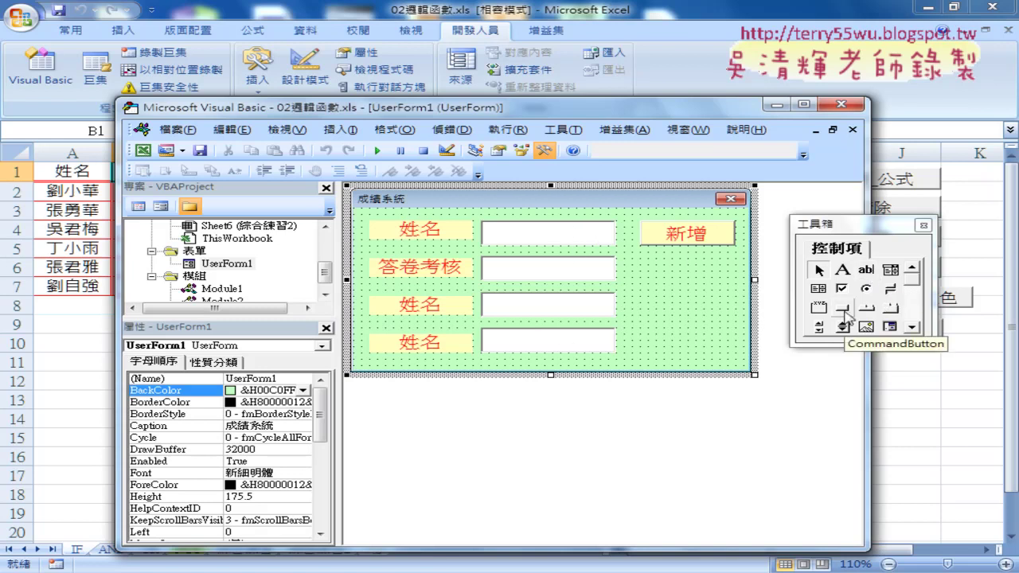
- Select the 新增 CommandButton1 on the 成績系統 form to show its properties
left_click(701, 237)
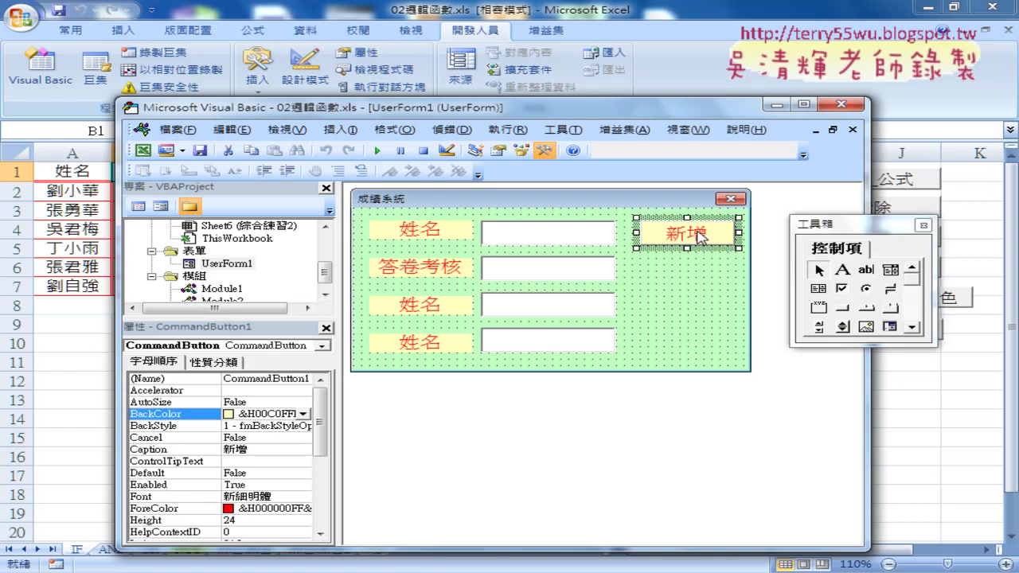